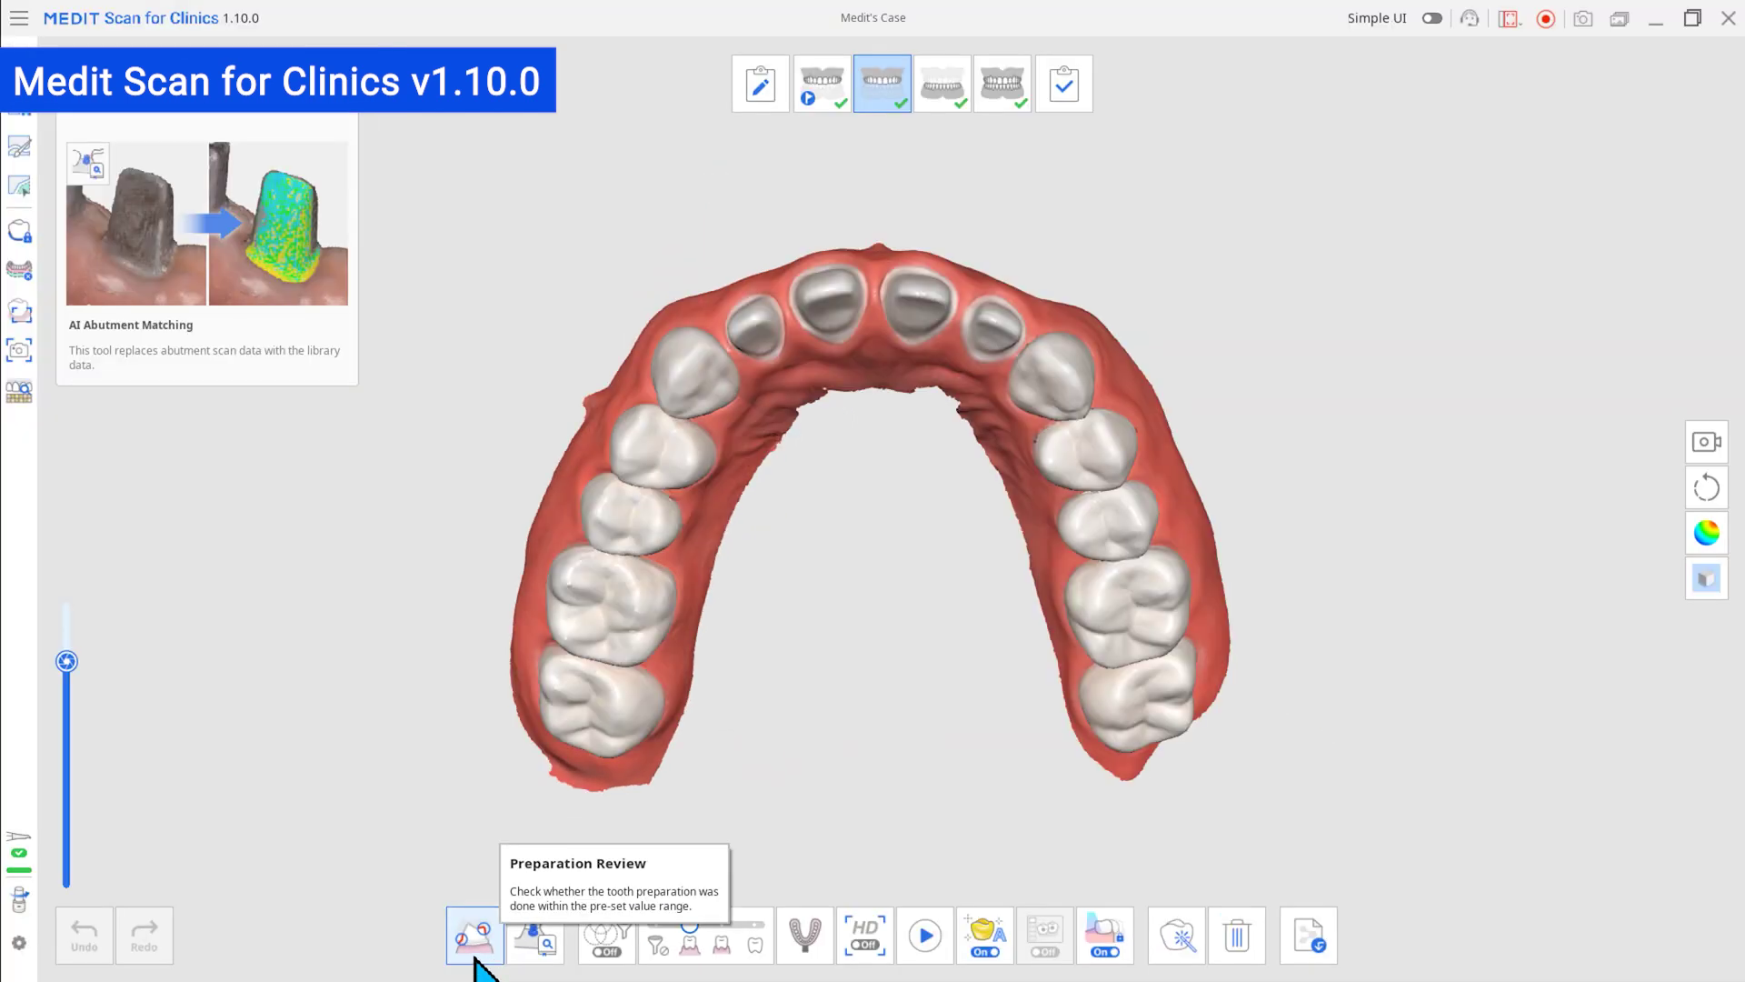
Start Preparation Review and step through its guide pages to the end
{"action": "left_click", "coordinate": [475, 955]}
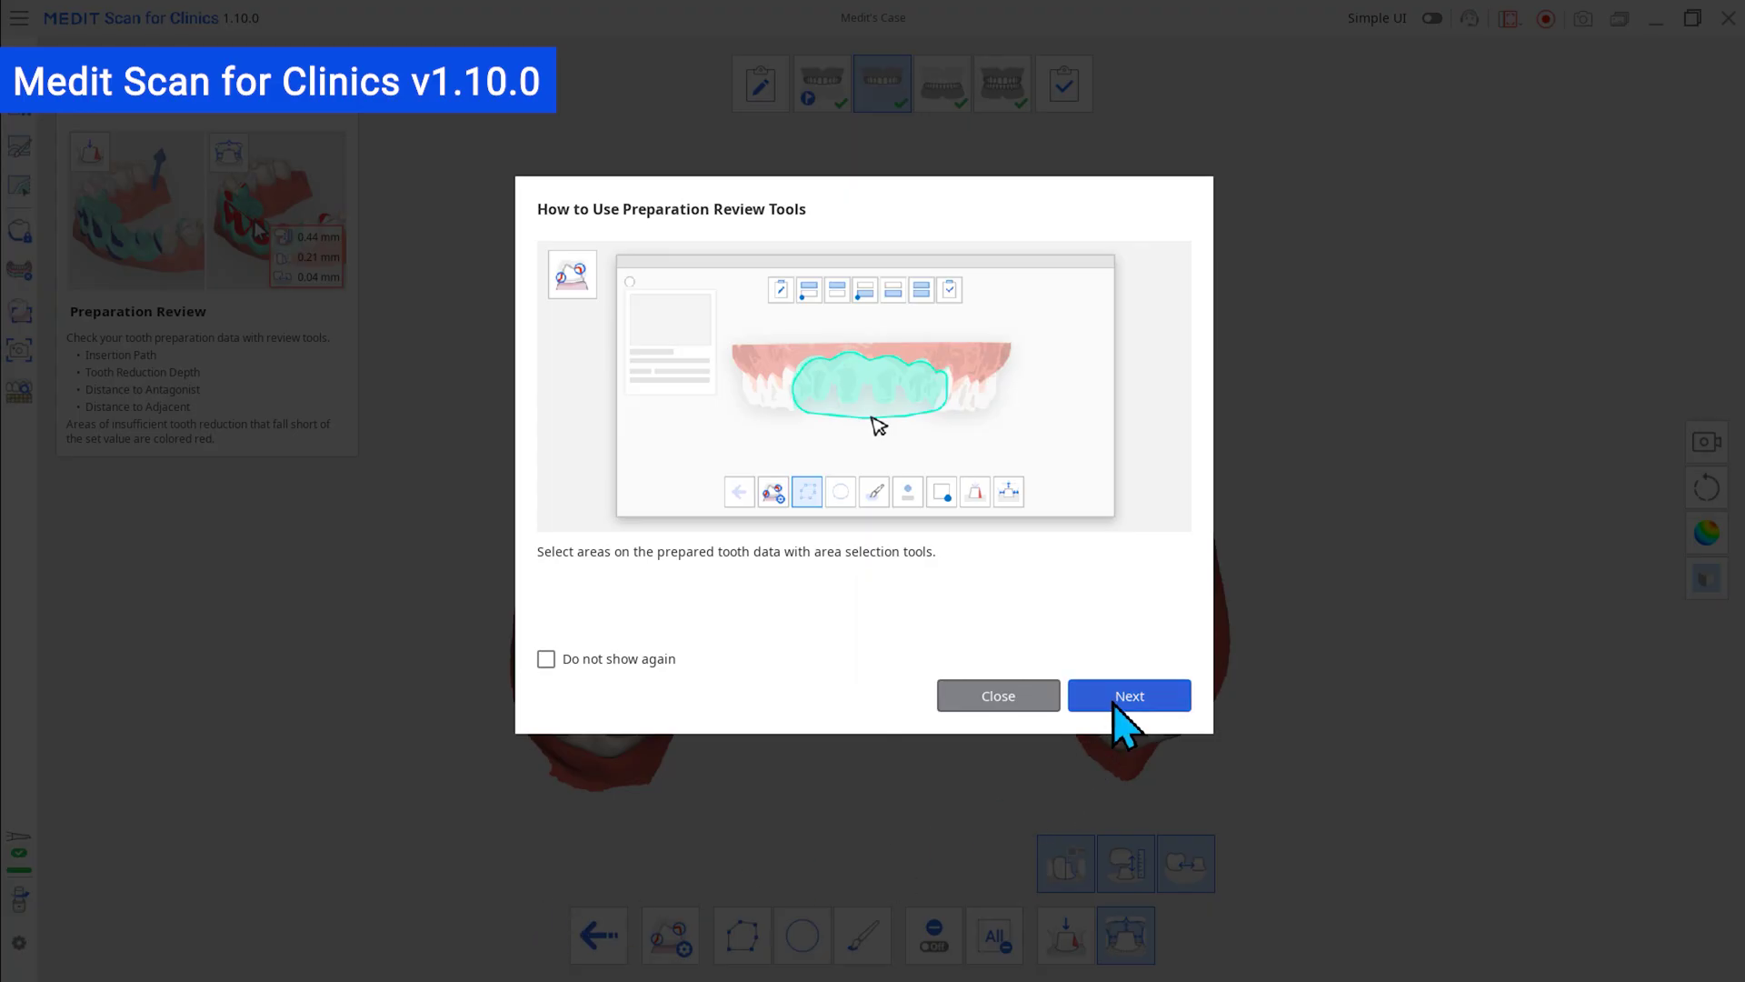
{"action": "left_click", "coordinate": [1114, 703]}
{"action": "left_click", "coordinate": [1115, 702]}
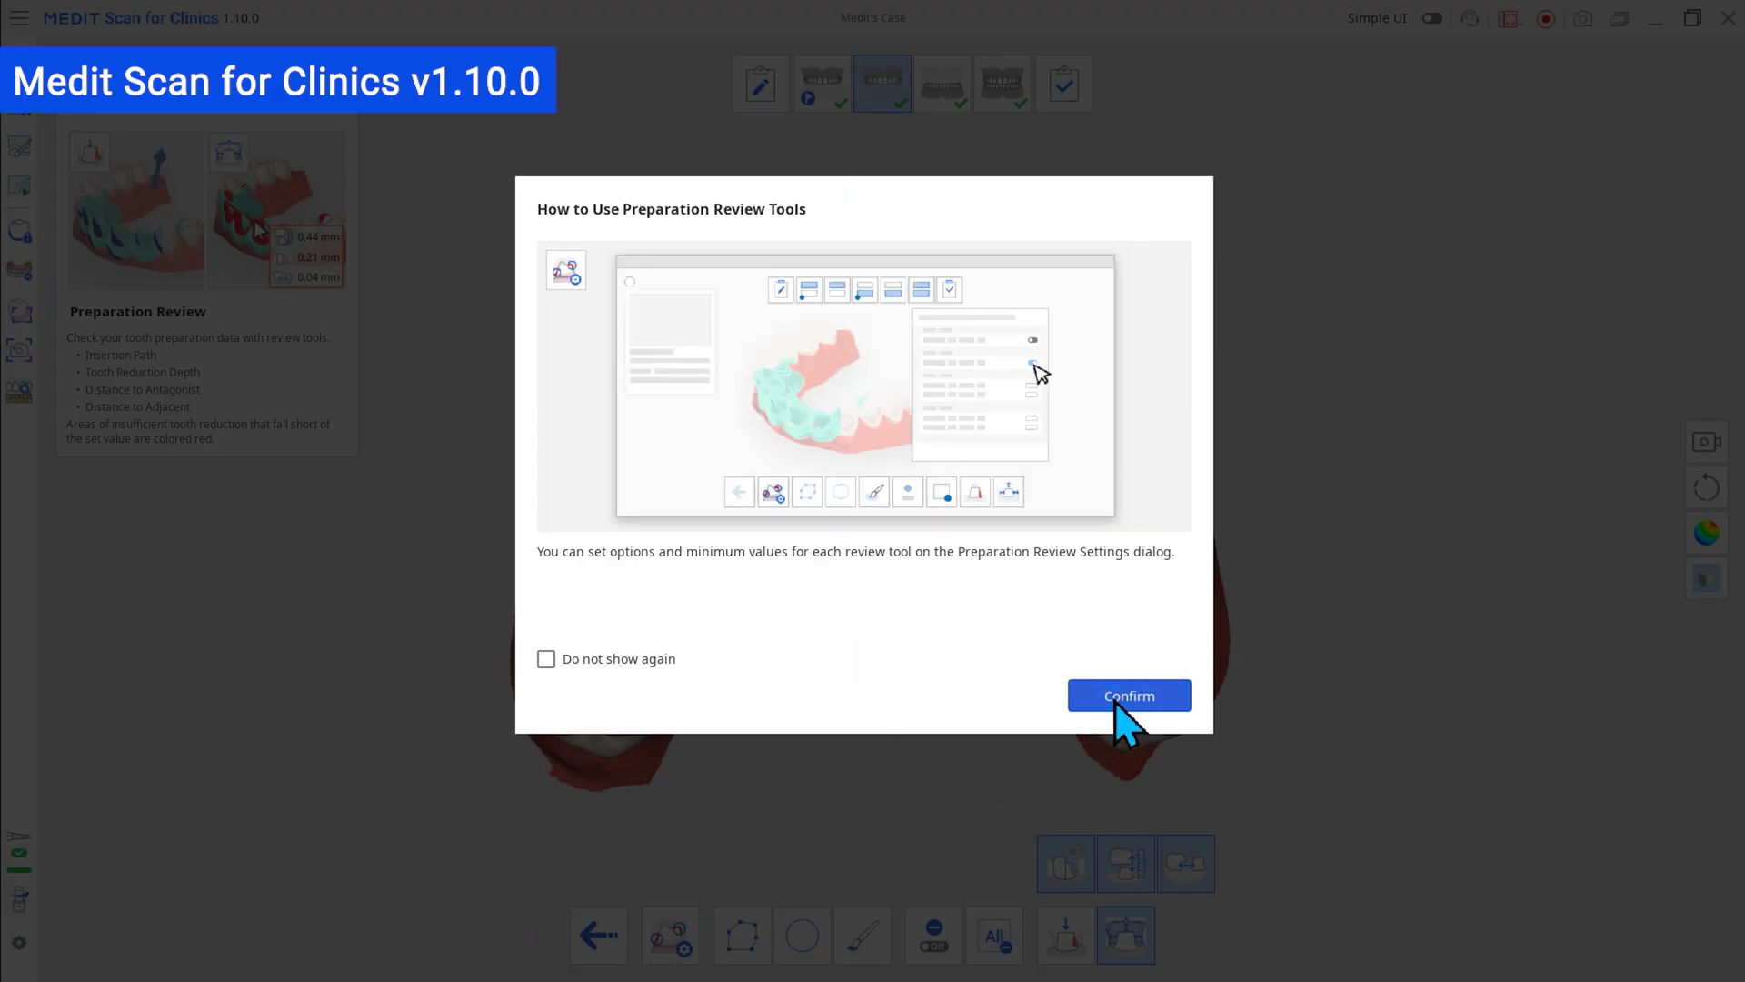
{"action": "left_click", "coordinate": [1115, 702]}
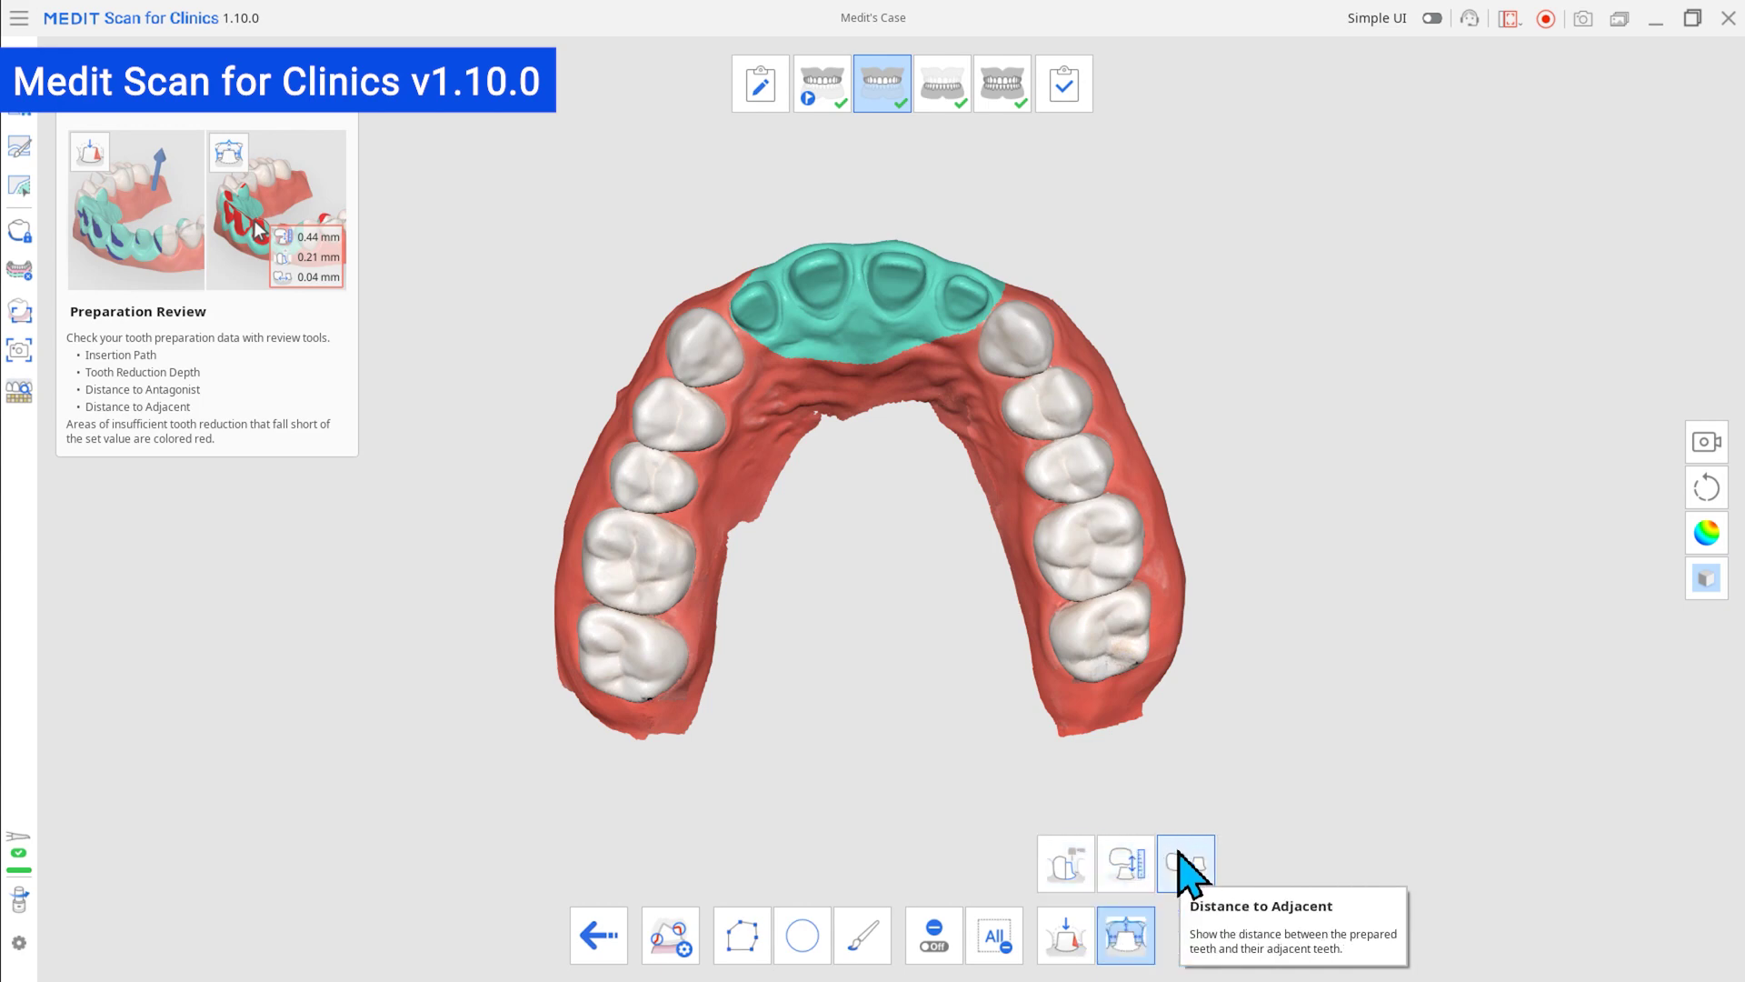
Enable Tooth Reduction Depth and rotate the jaw to inspect the red under-reduced areas
{"action": "left_click", "coordinate": [1082, 868]}
{"action": "scroll", "coordinate": [919, 487], "scroll_direction": "up", "scroll_amount": 5}
{"action": "right_click_drag", "start_coordinate": [864, 336], "coordinate": [857, 421]}
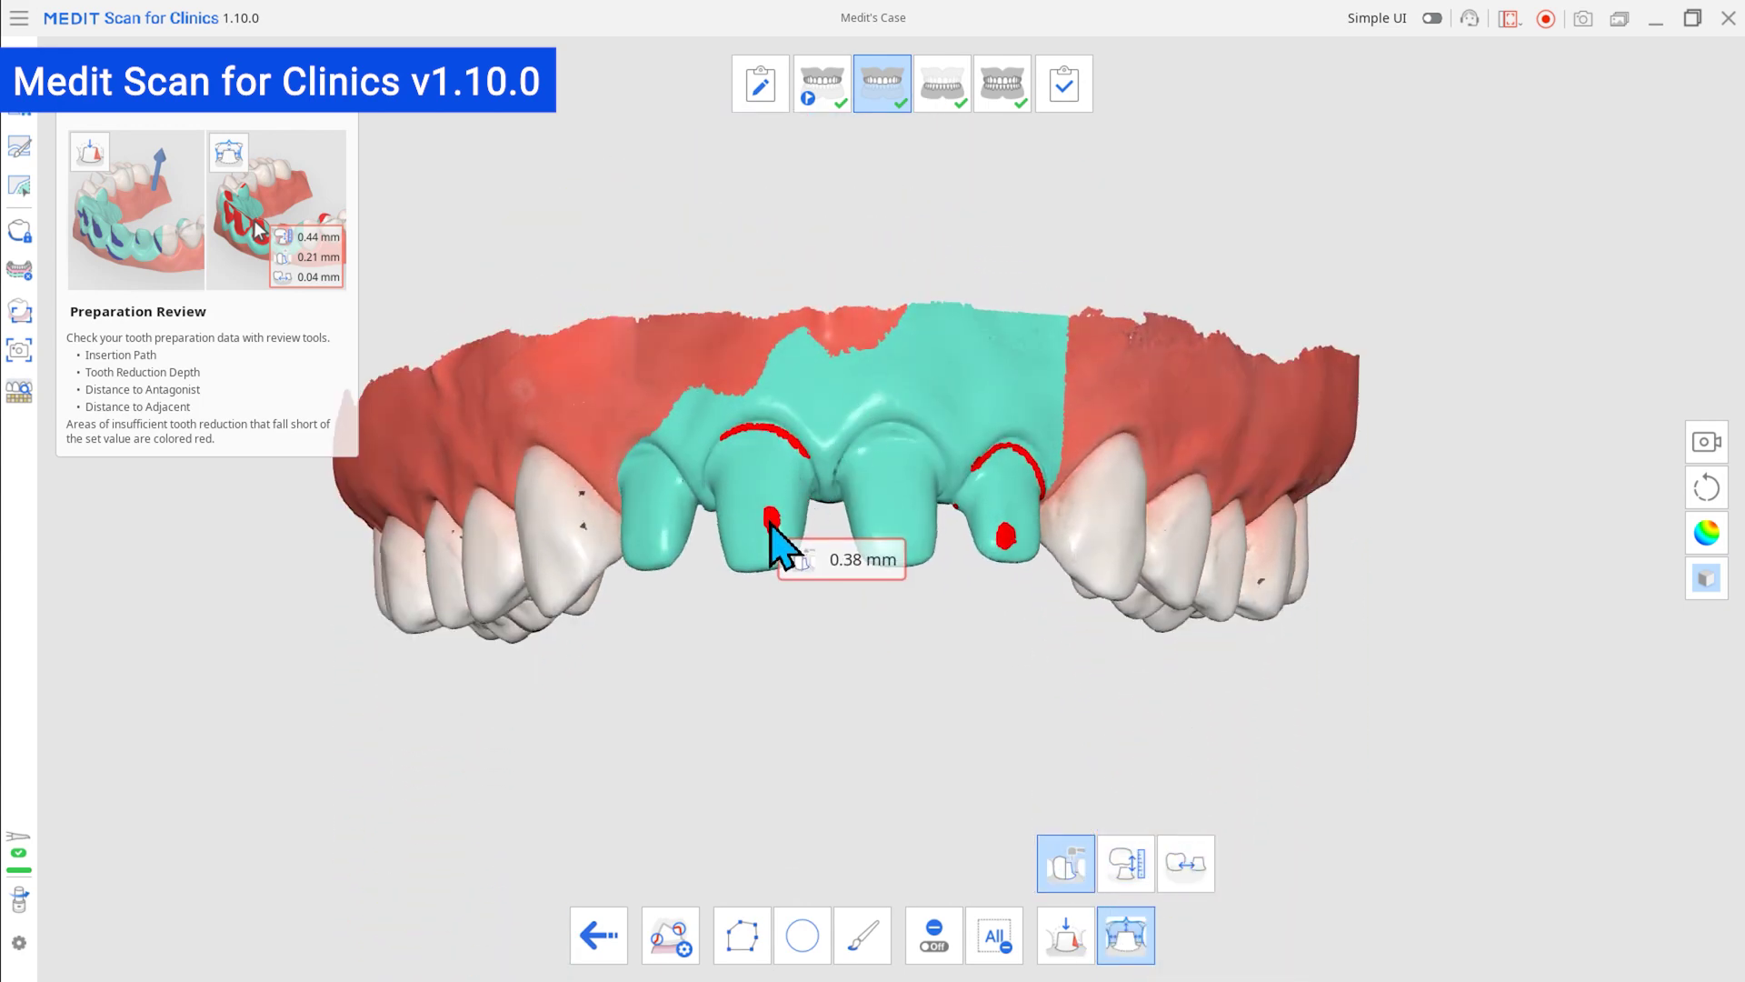
{"action": "right_click_drag", "start_coordinate": [1032, 575], "coordinate": [1064, 391]}
{"action": "mouse_move", "coordinate": [809, 304]}
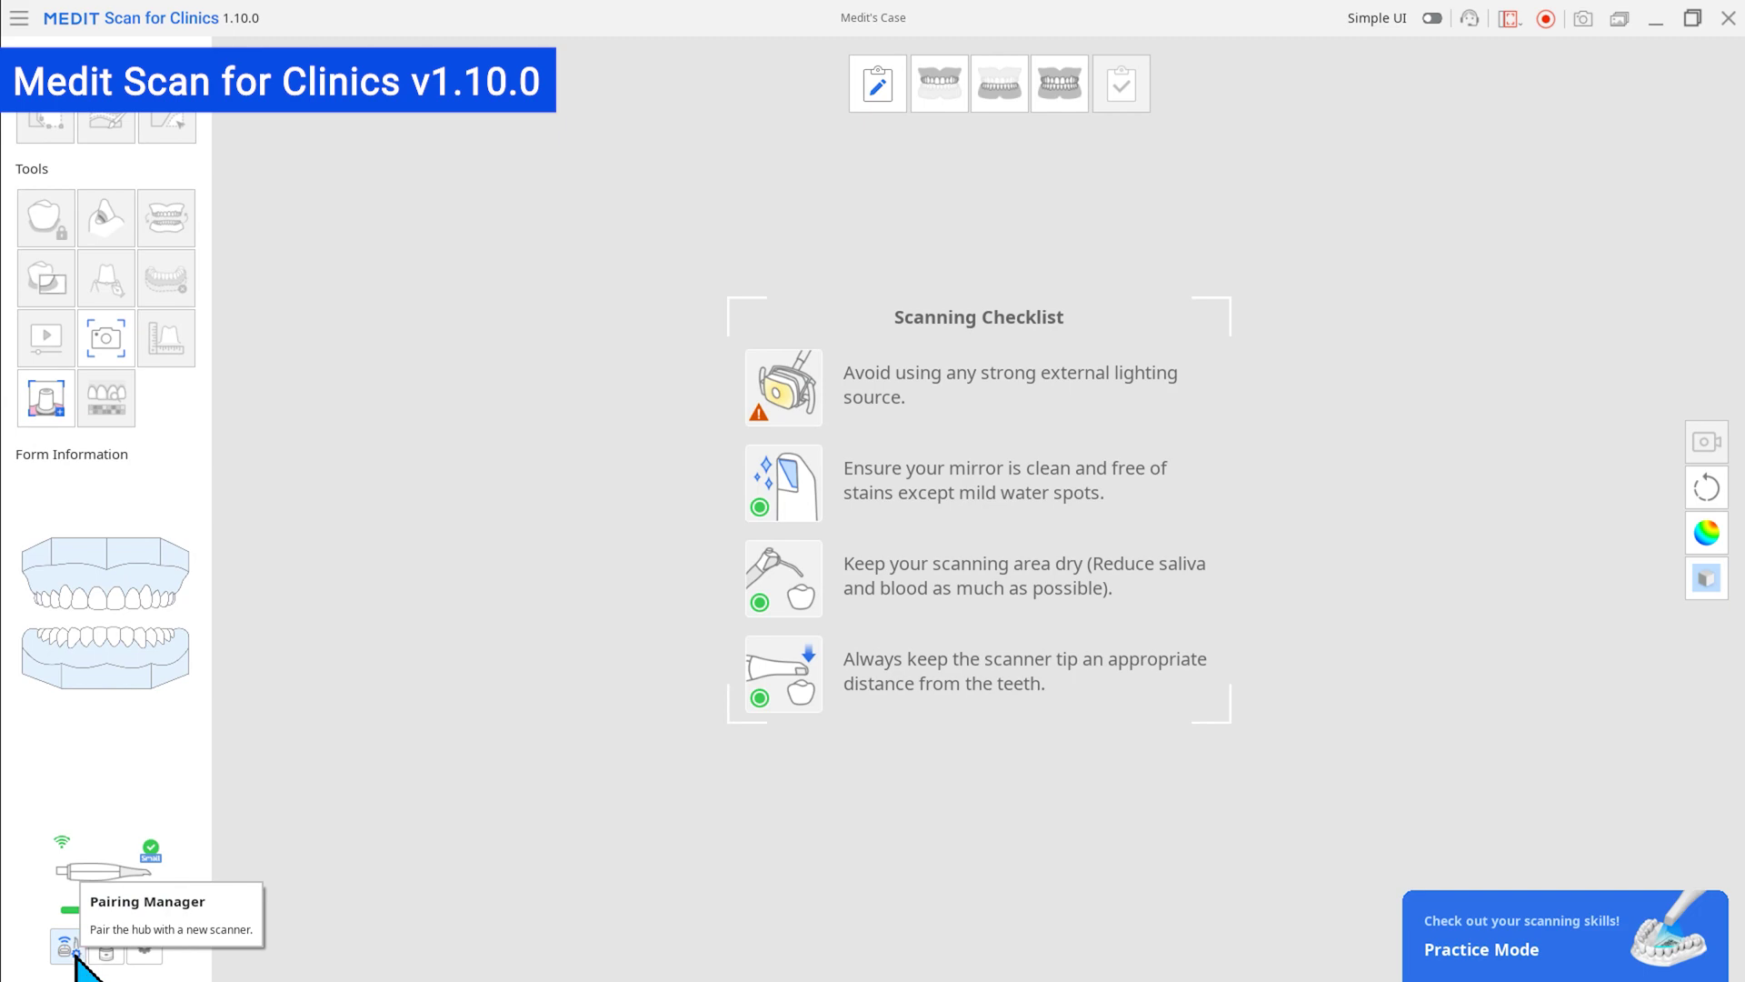
Use Pairing Manager's Find Connected Scanner to make the scanner vibrate
{"action": "left_click", "coordinate": [73, 959]}
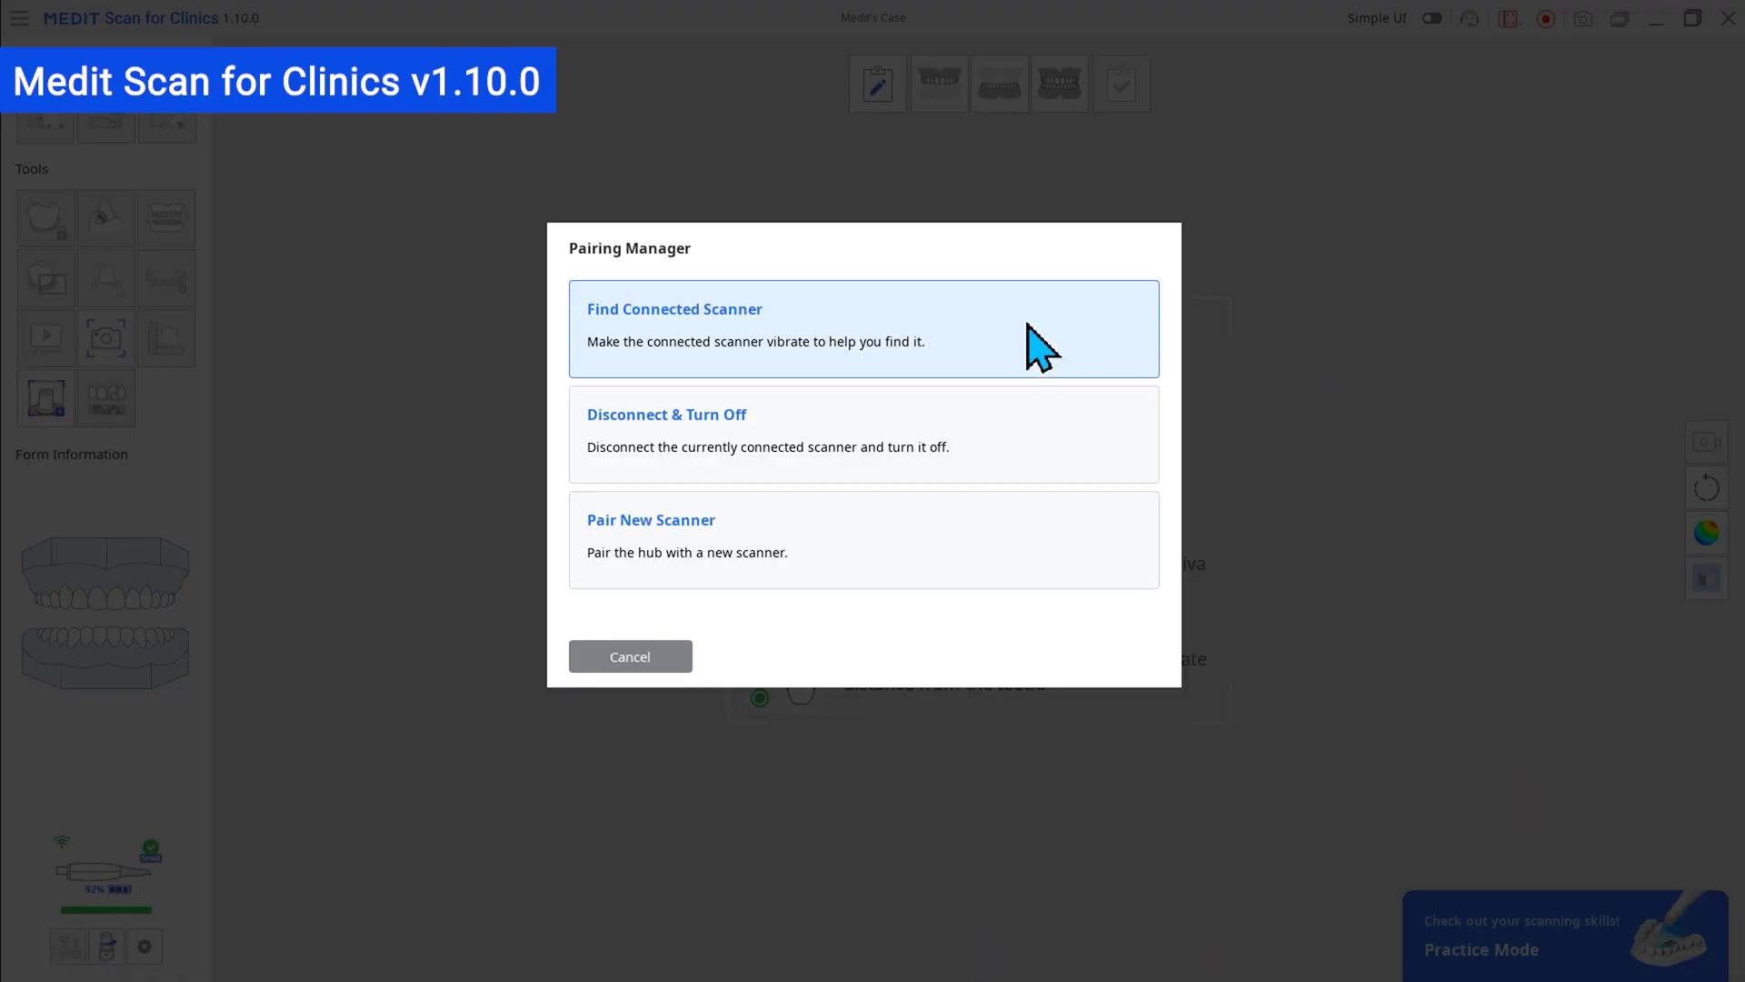
{"action": "left_click", "coordinate": [895, 343]}
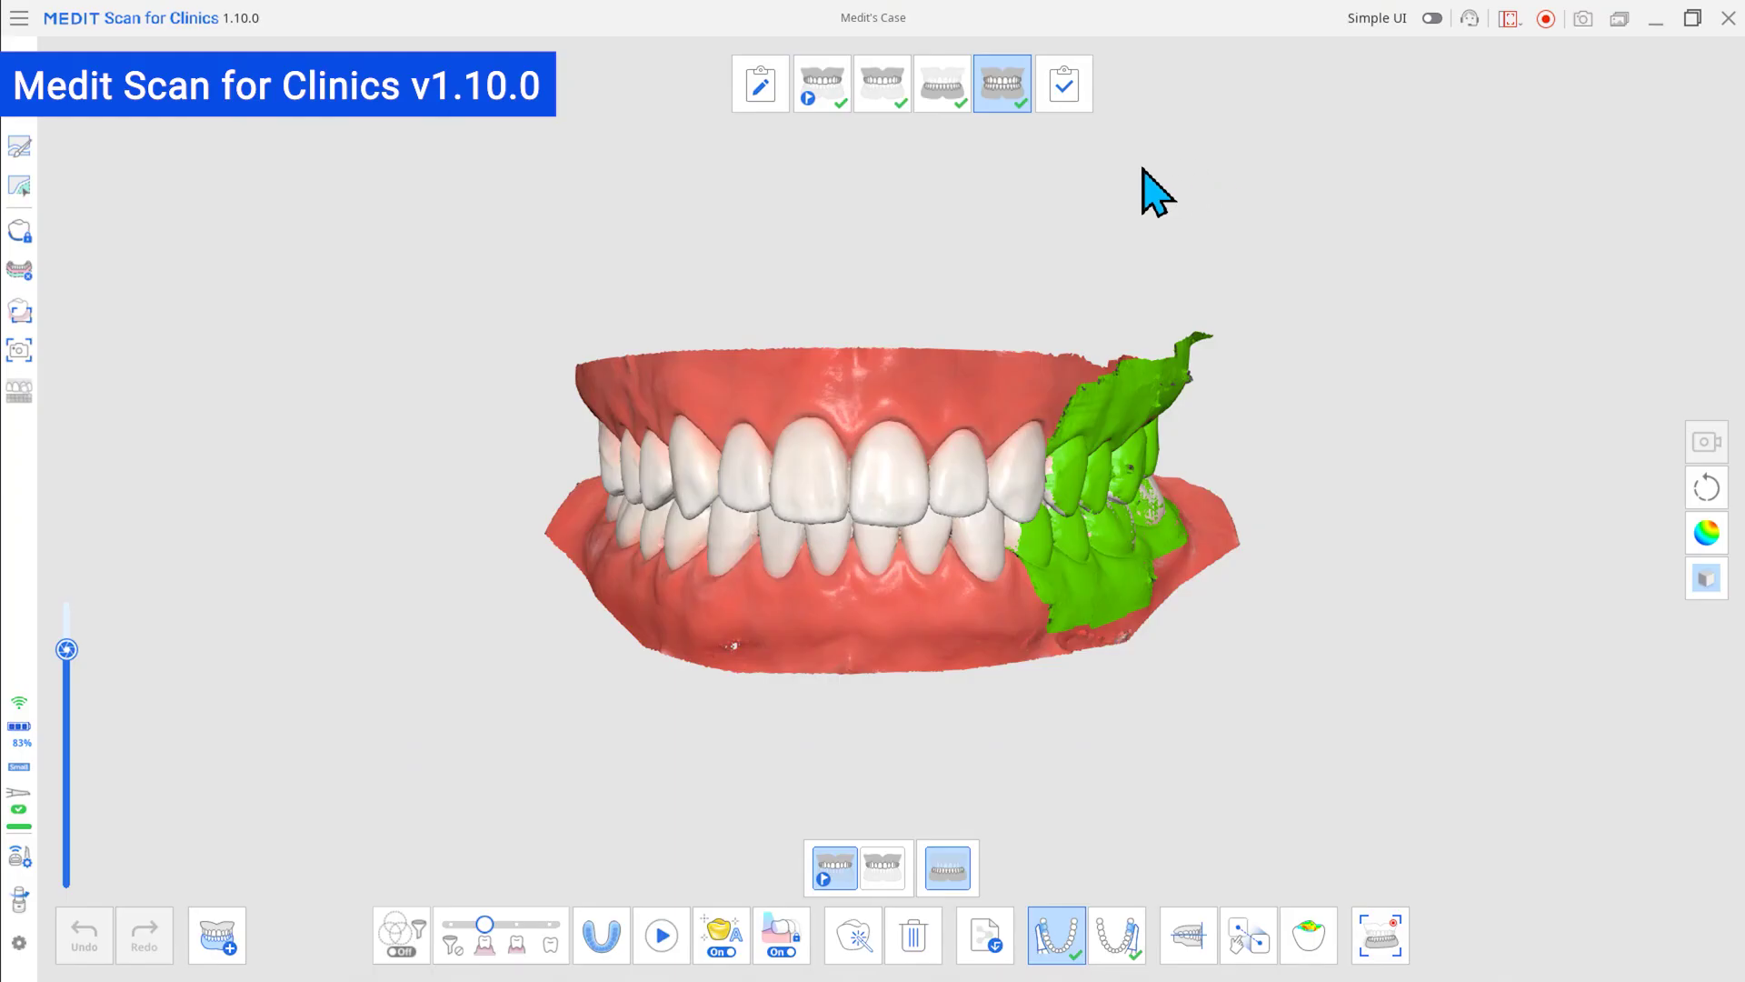
Align the bite with the occlusal plane and apply the SAM articulator
{"action": "left_click", "coordinate": [1184, 947]}
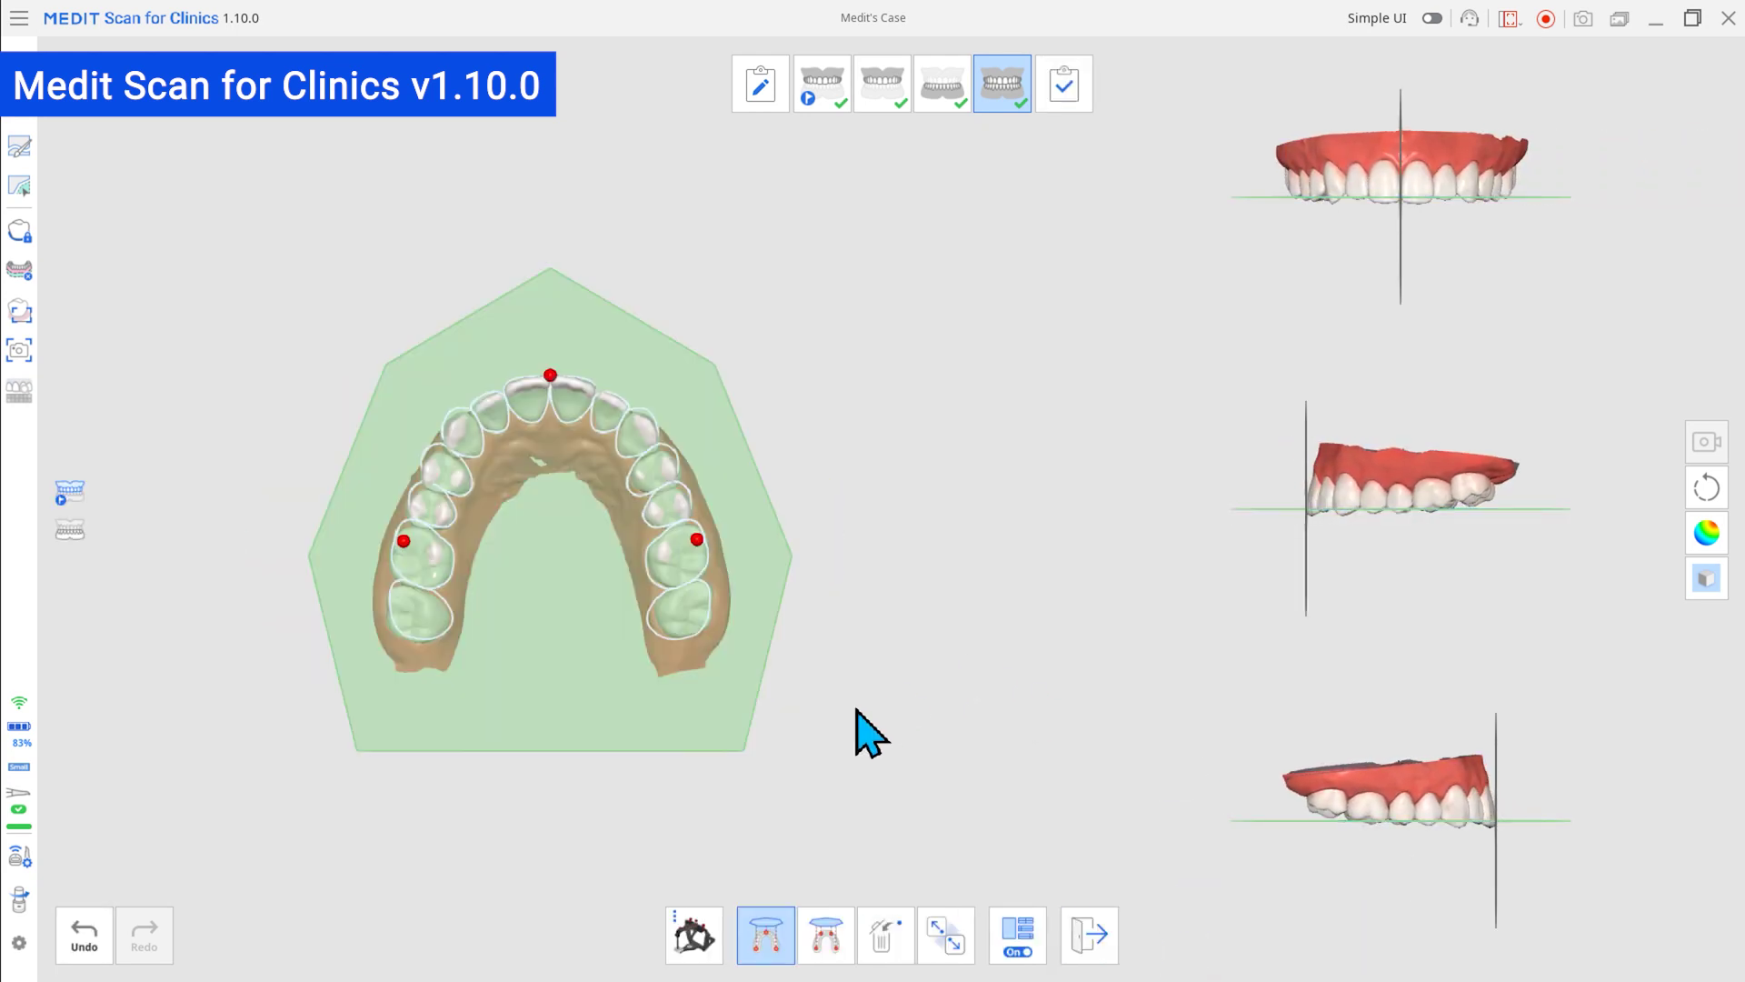
{"action": "left_click", "coordinate": [695, 940]}
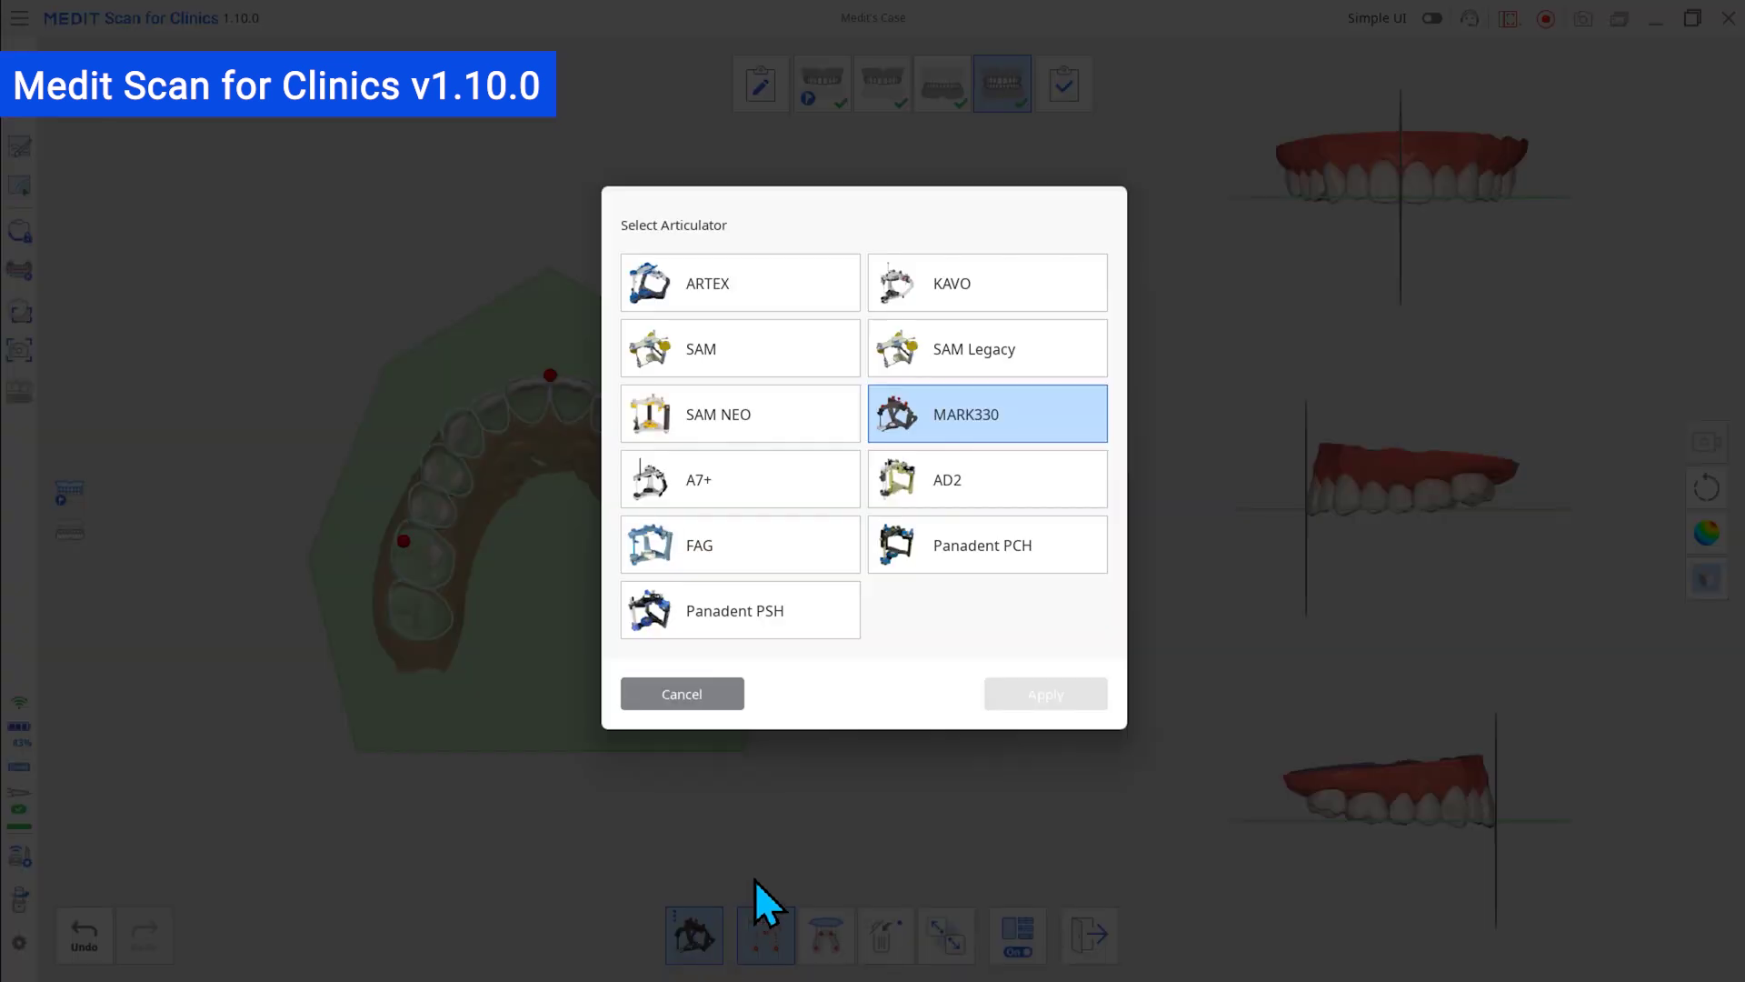
{"action": "left_click", "coordinate": [757, 351]}
{"action": "left_click", "coordinate": [1044, 696]}
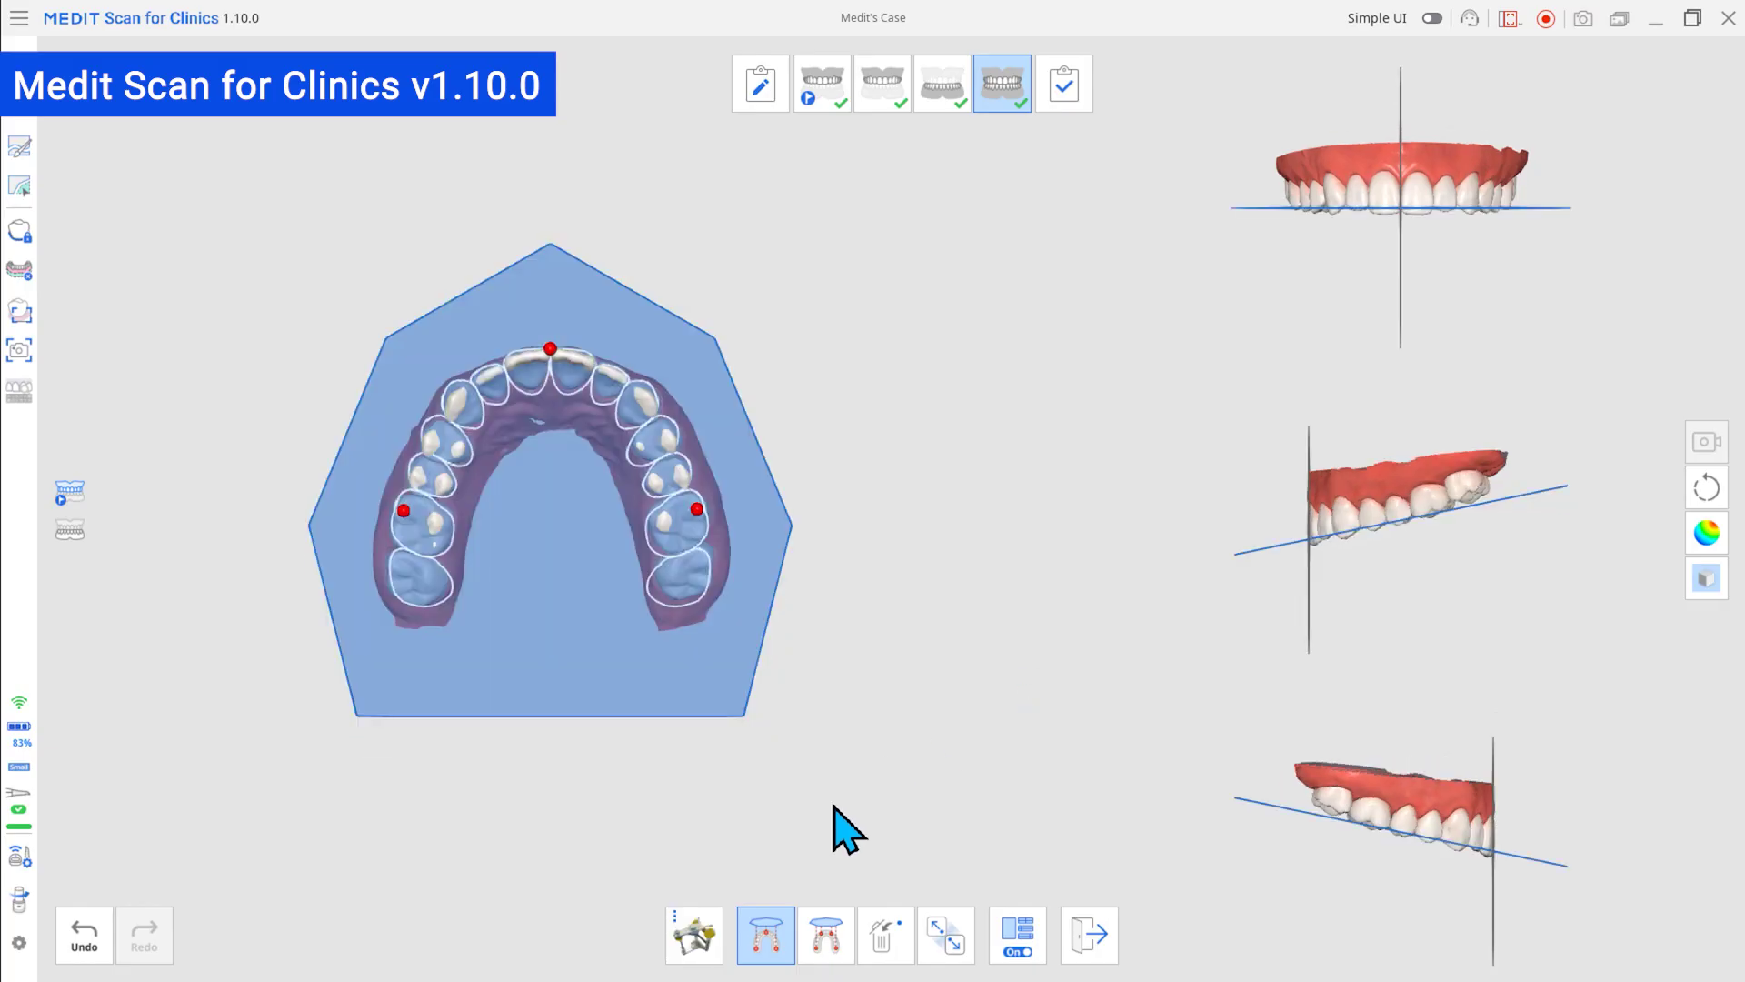
Switch the articulator to SAM Legacy, then select SAM NEO
{"action": "left_click", "coordinate": [694, 940]}
{"action": "left_click", "coordinate": [964, 356]}
{"action": "left_click", "coordinate": [1046, 697]}
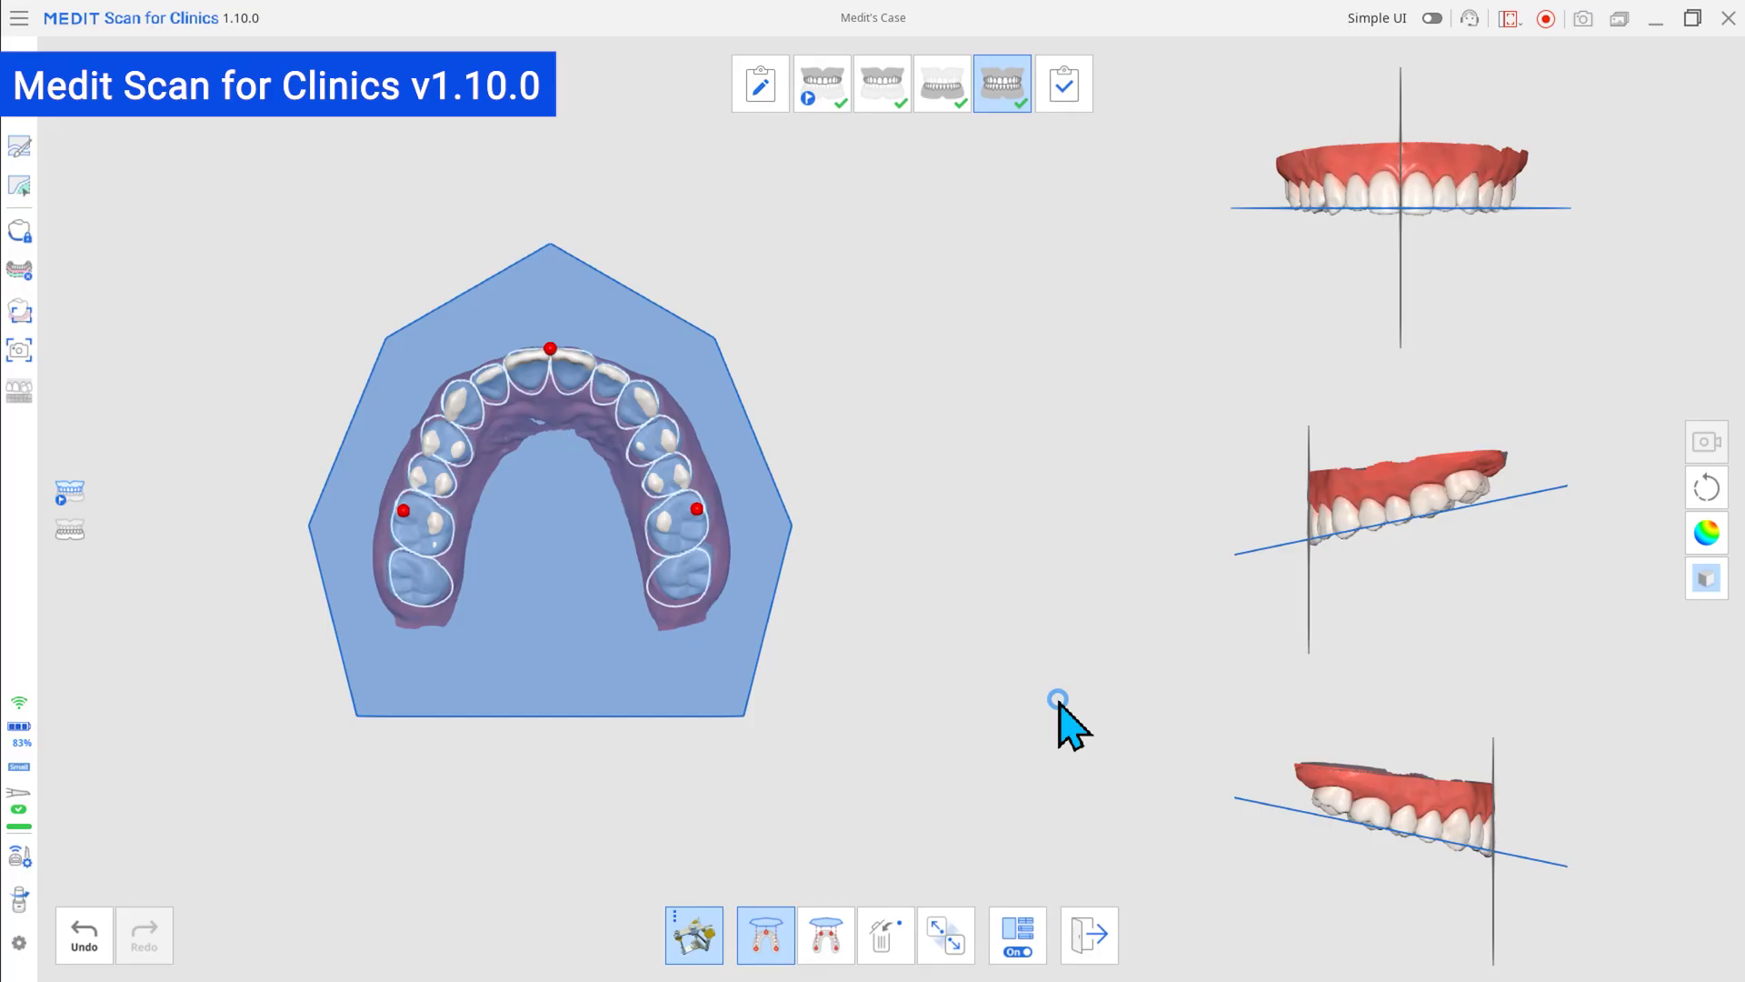
{"action": "left_click", "coordinate": [699, 937]}
{"action": "left_click", "coordinate": [728, 415]}
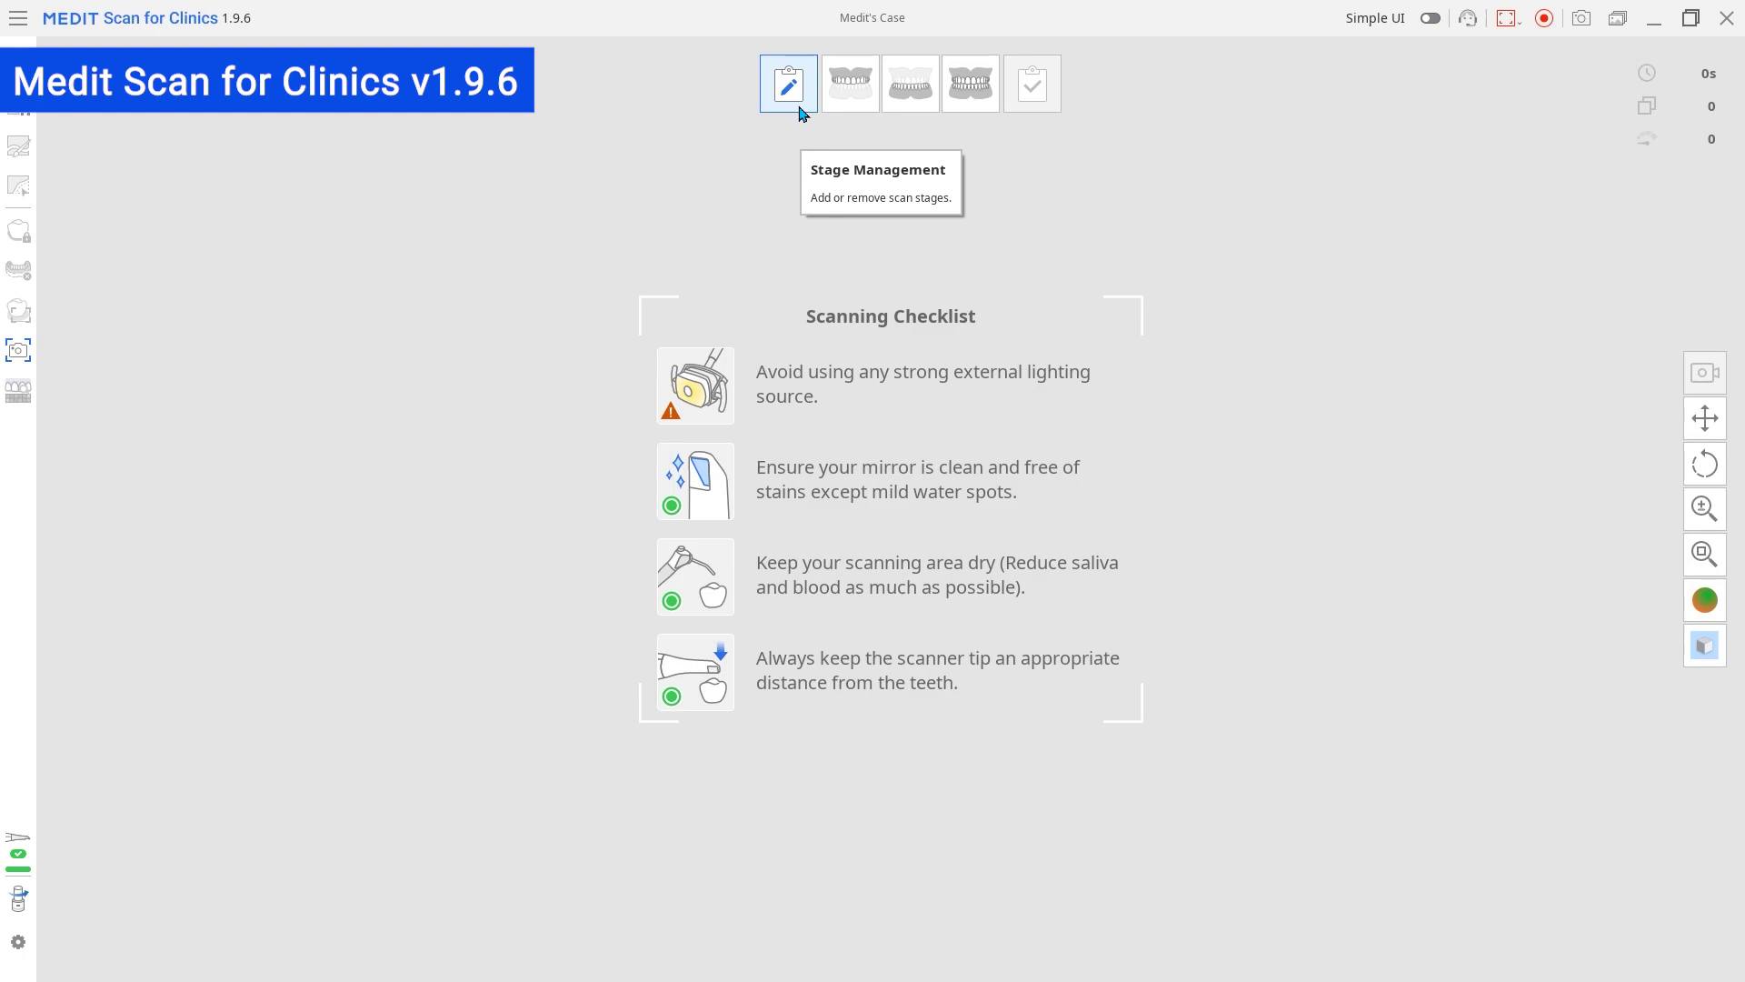
Add the Pre-Op for Maxilla stage and save this workflow as the default
{"action": "left_click", "coordinate": [803, 113]}
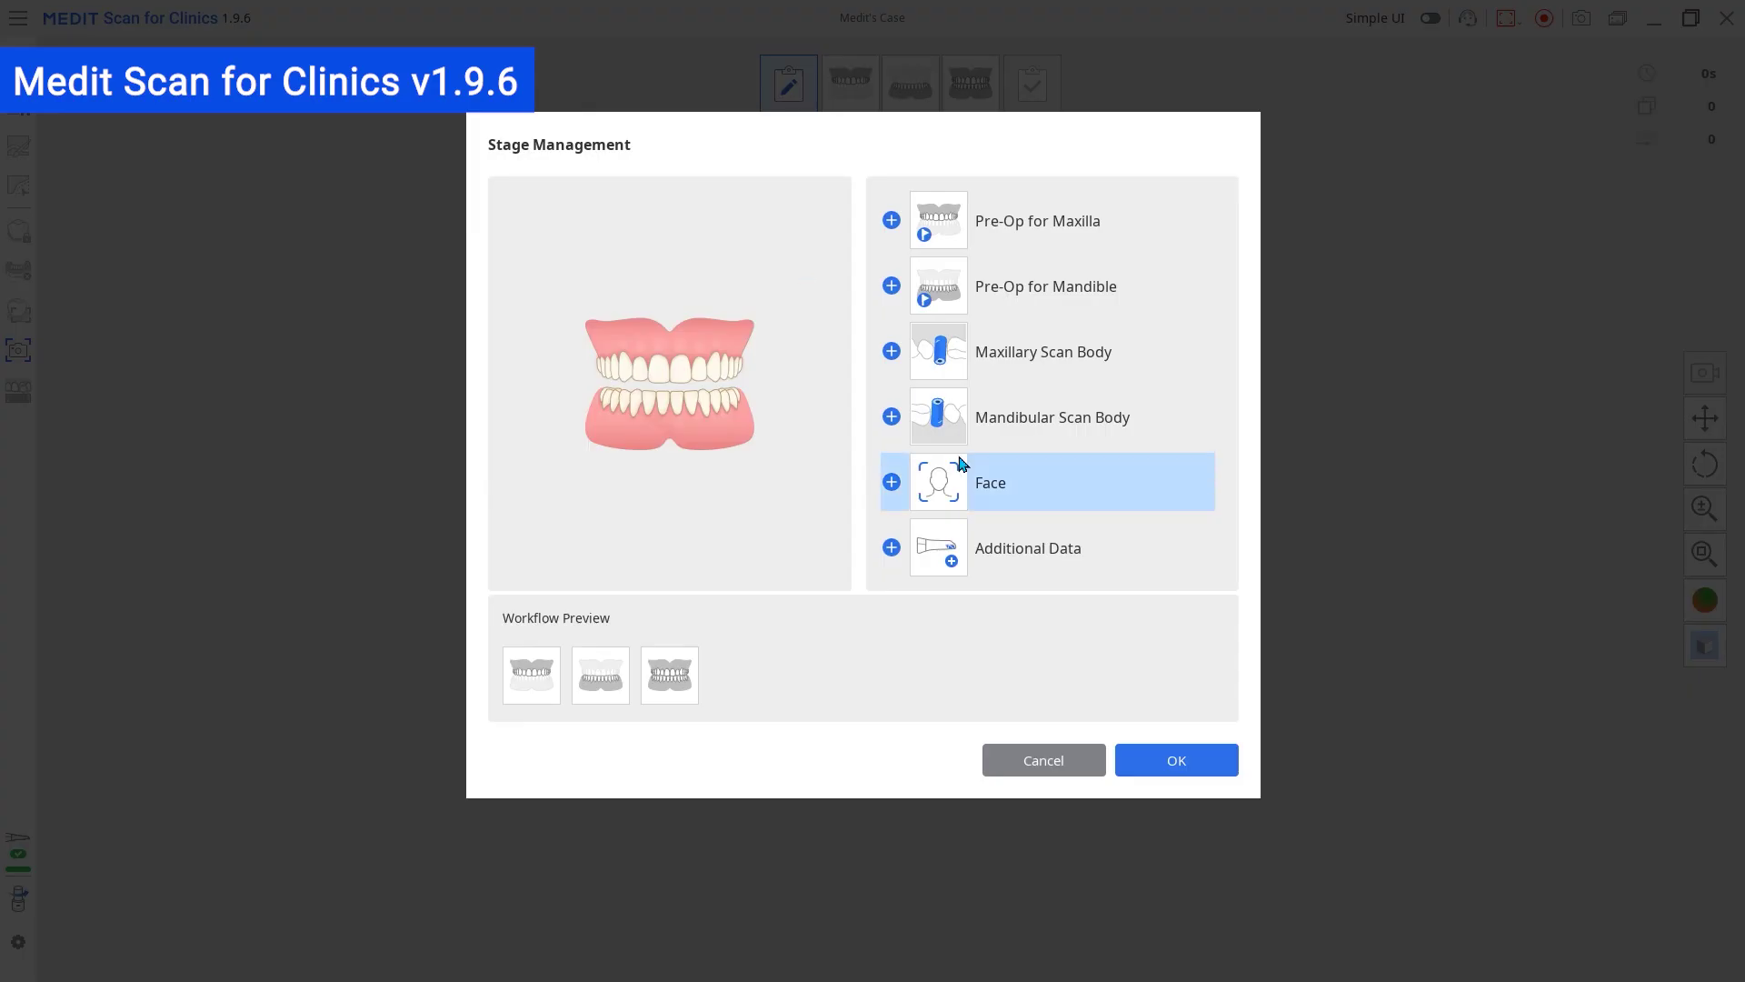
{"action": "left_click", "coordinate": [1000, 227]}
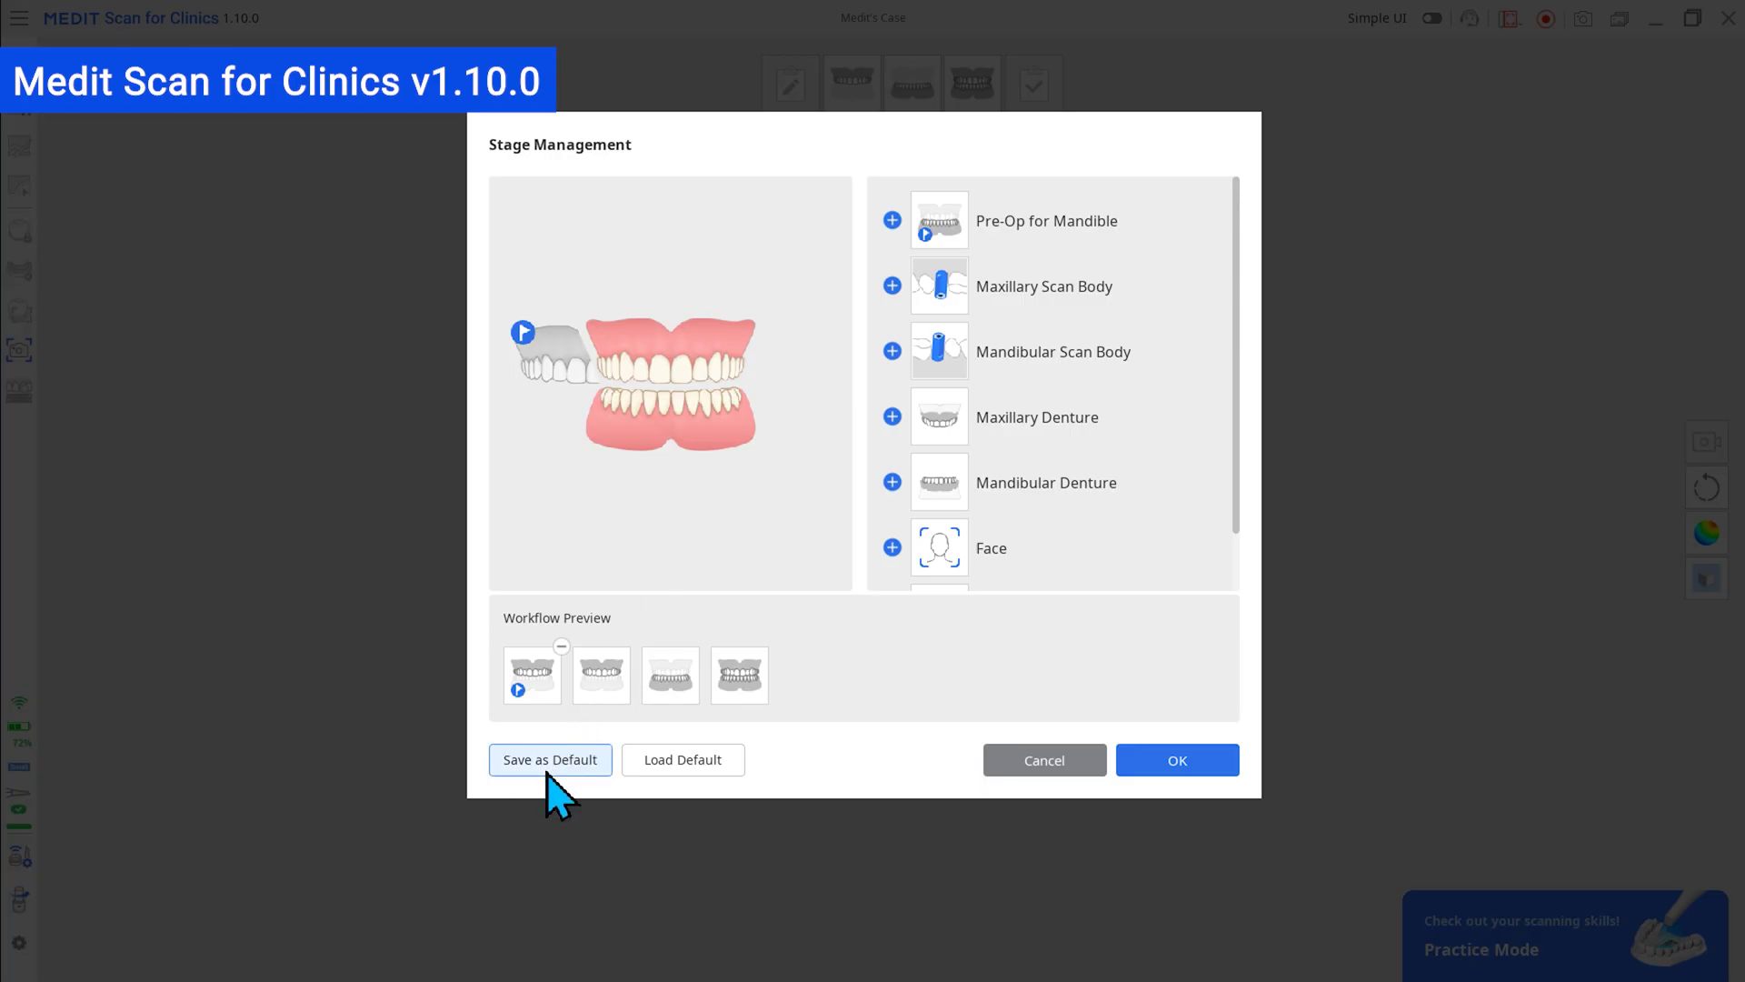
{"action": "left_click", "coordinate": [548, 760]}
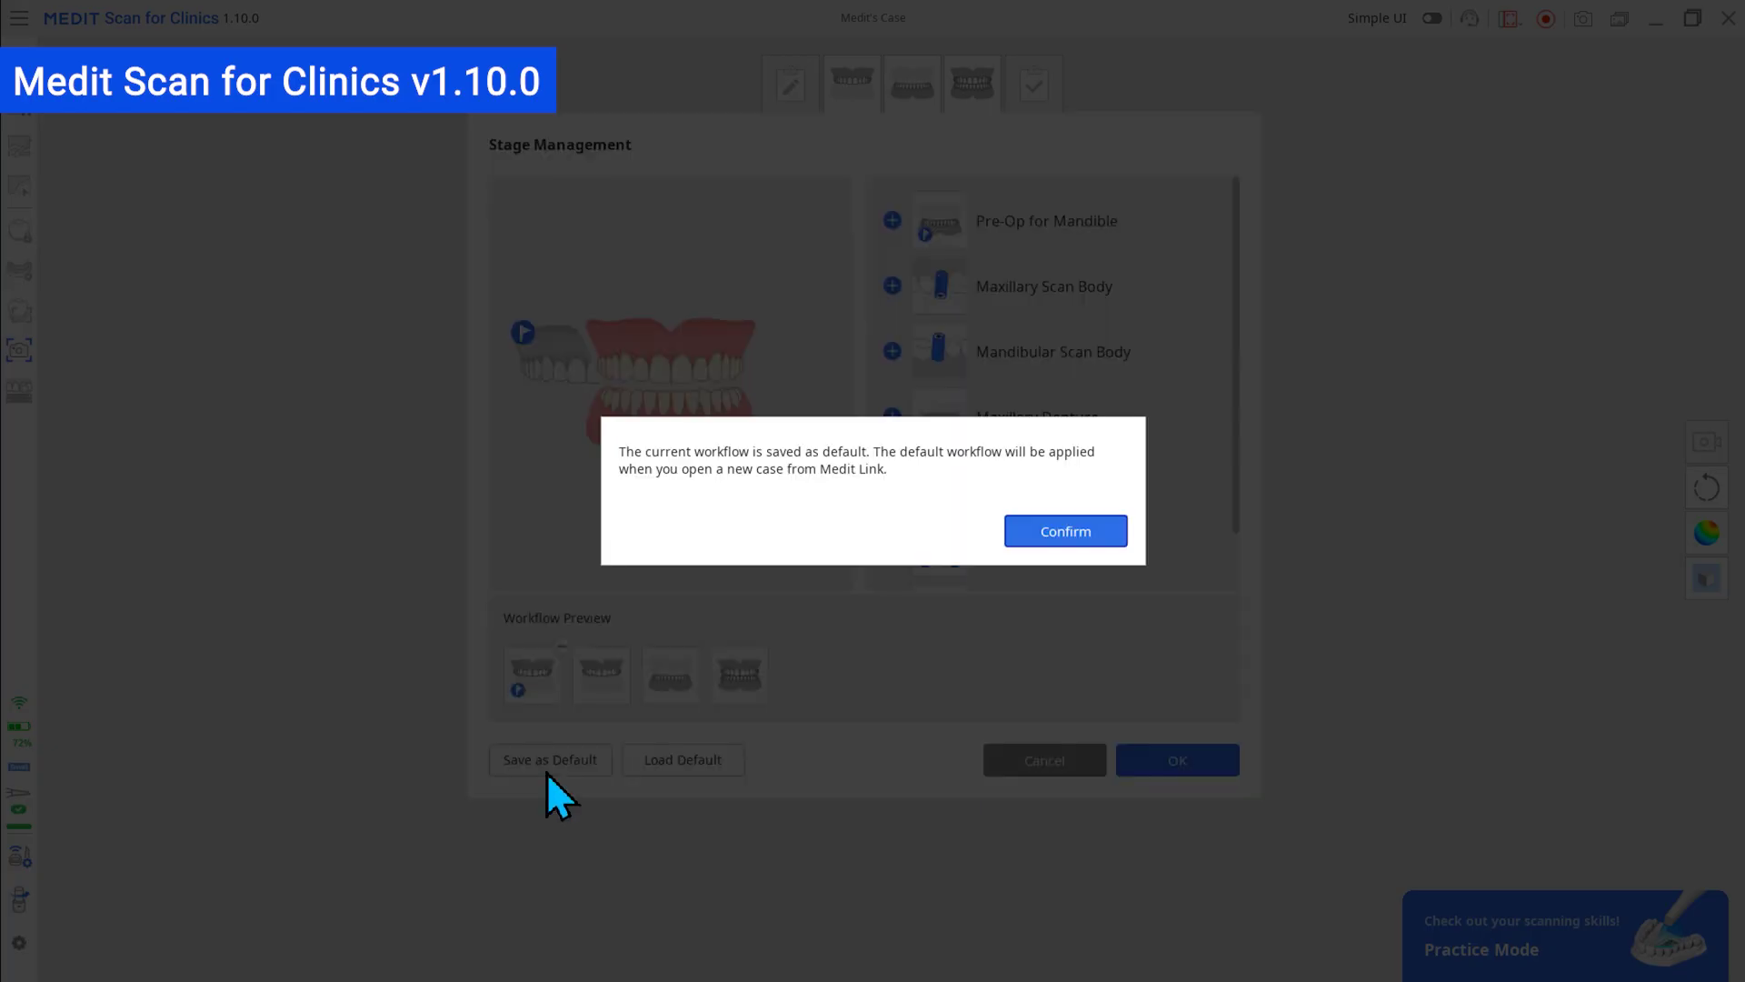
{"action": "left_click", "coordinate": [1041, 536]}
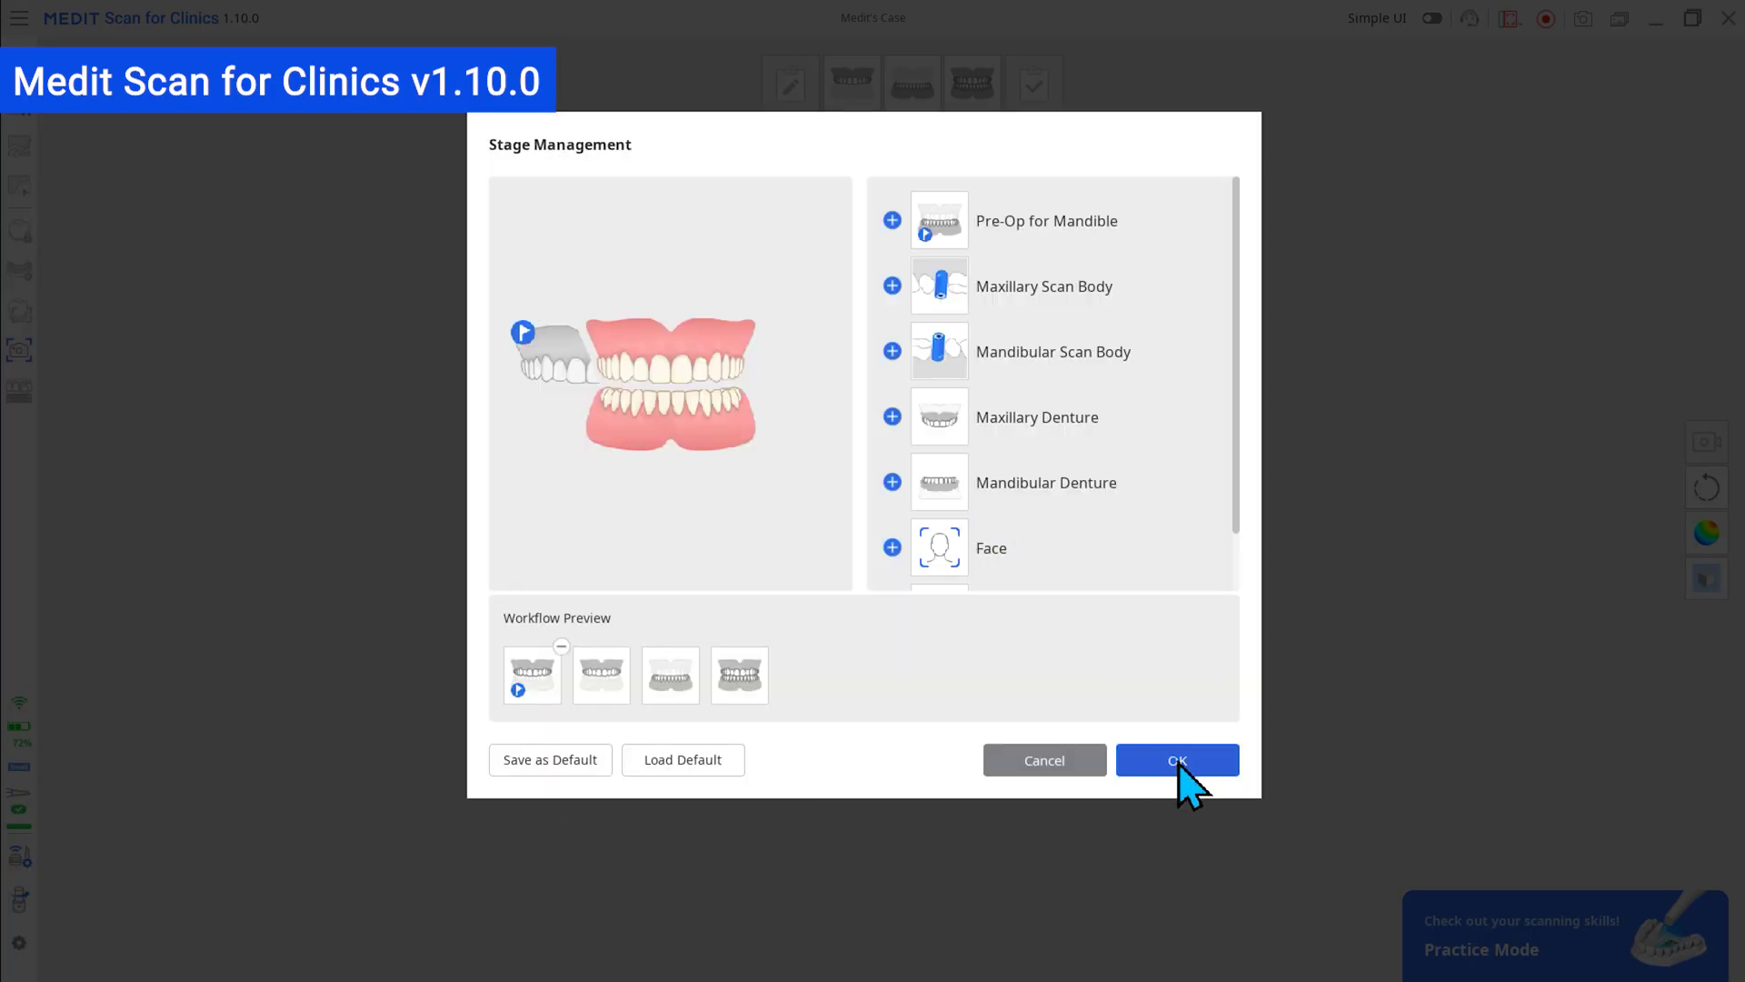
{"action": "left_click", "coordinate": [1180, 763]}
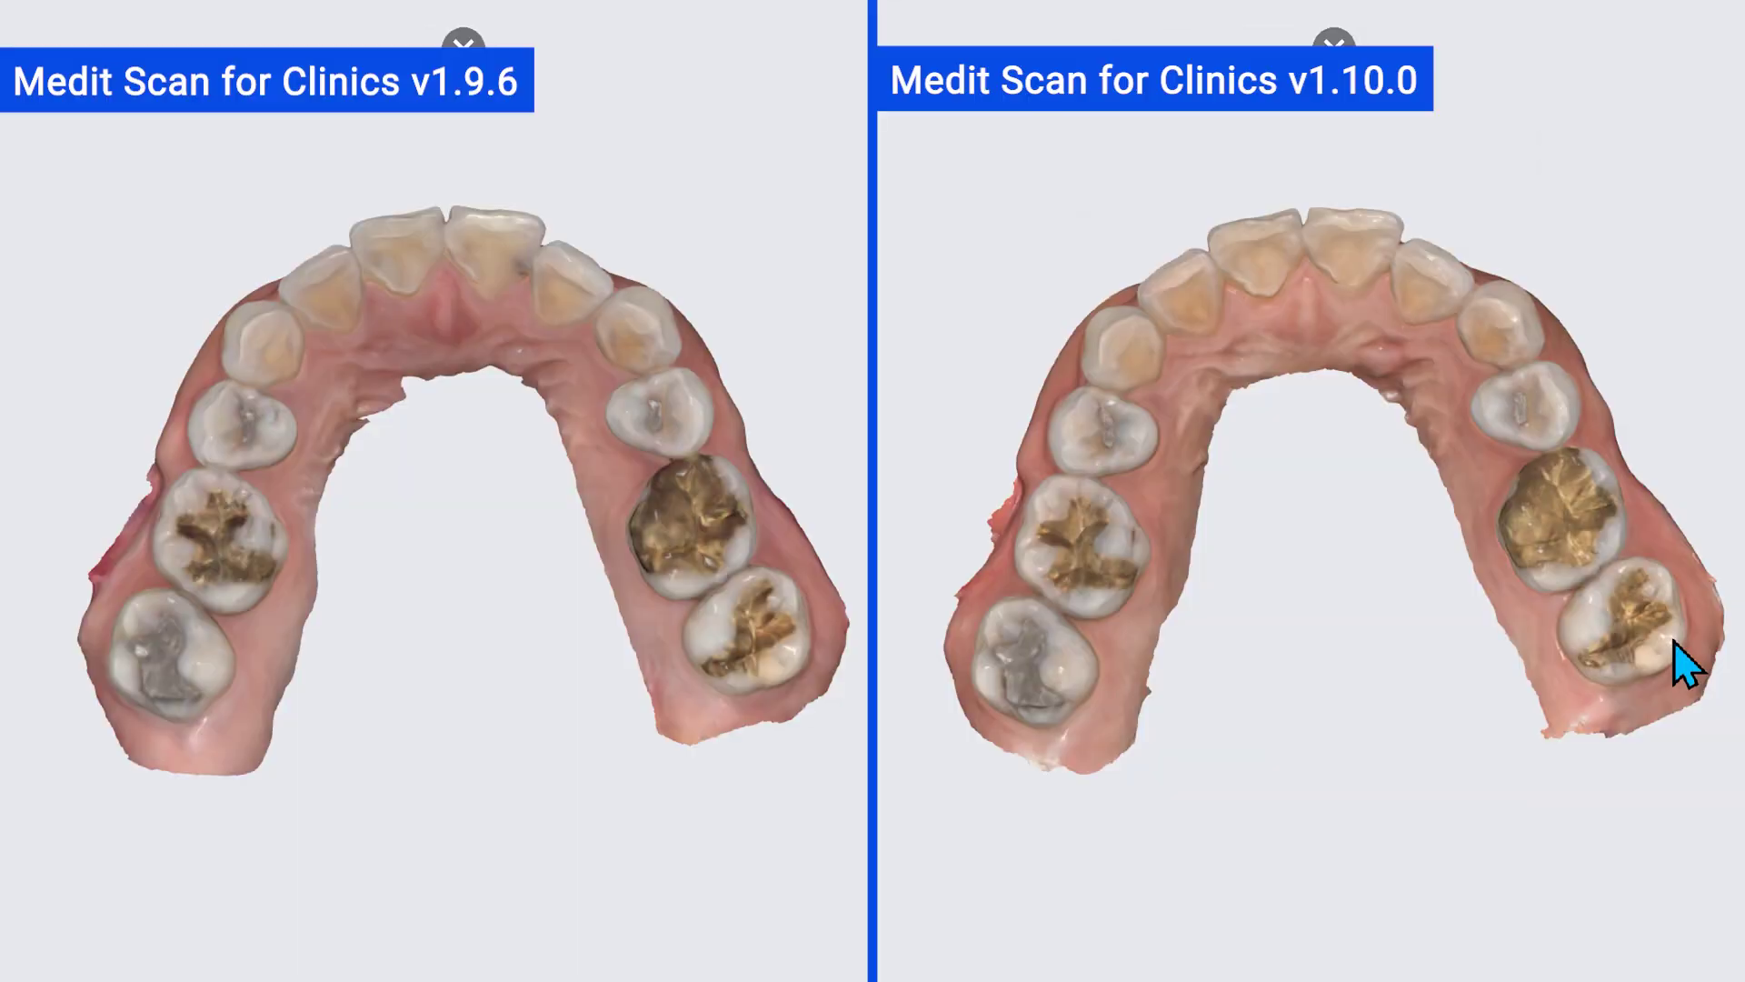
Rotate the occlusion model to view the closed arches from the front
{"action": "right_click_drag", "start_coordinate": [1672, 643], "coordinate": [1718, 663]}
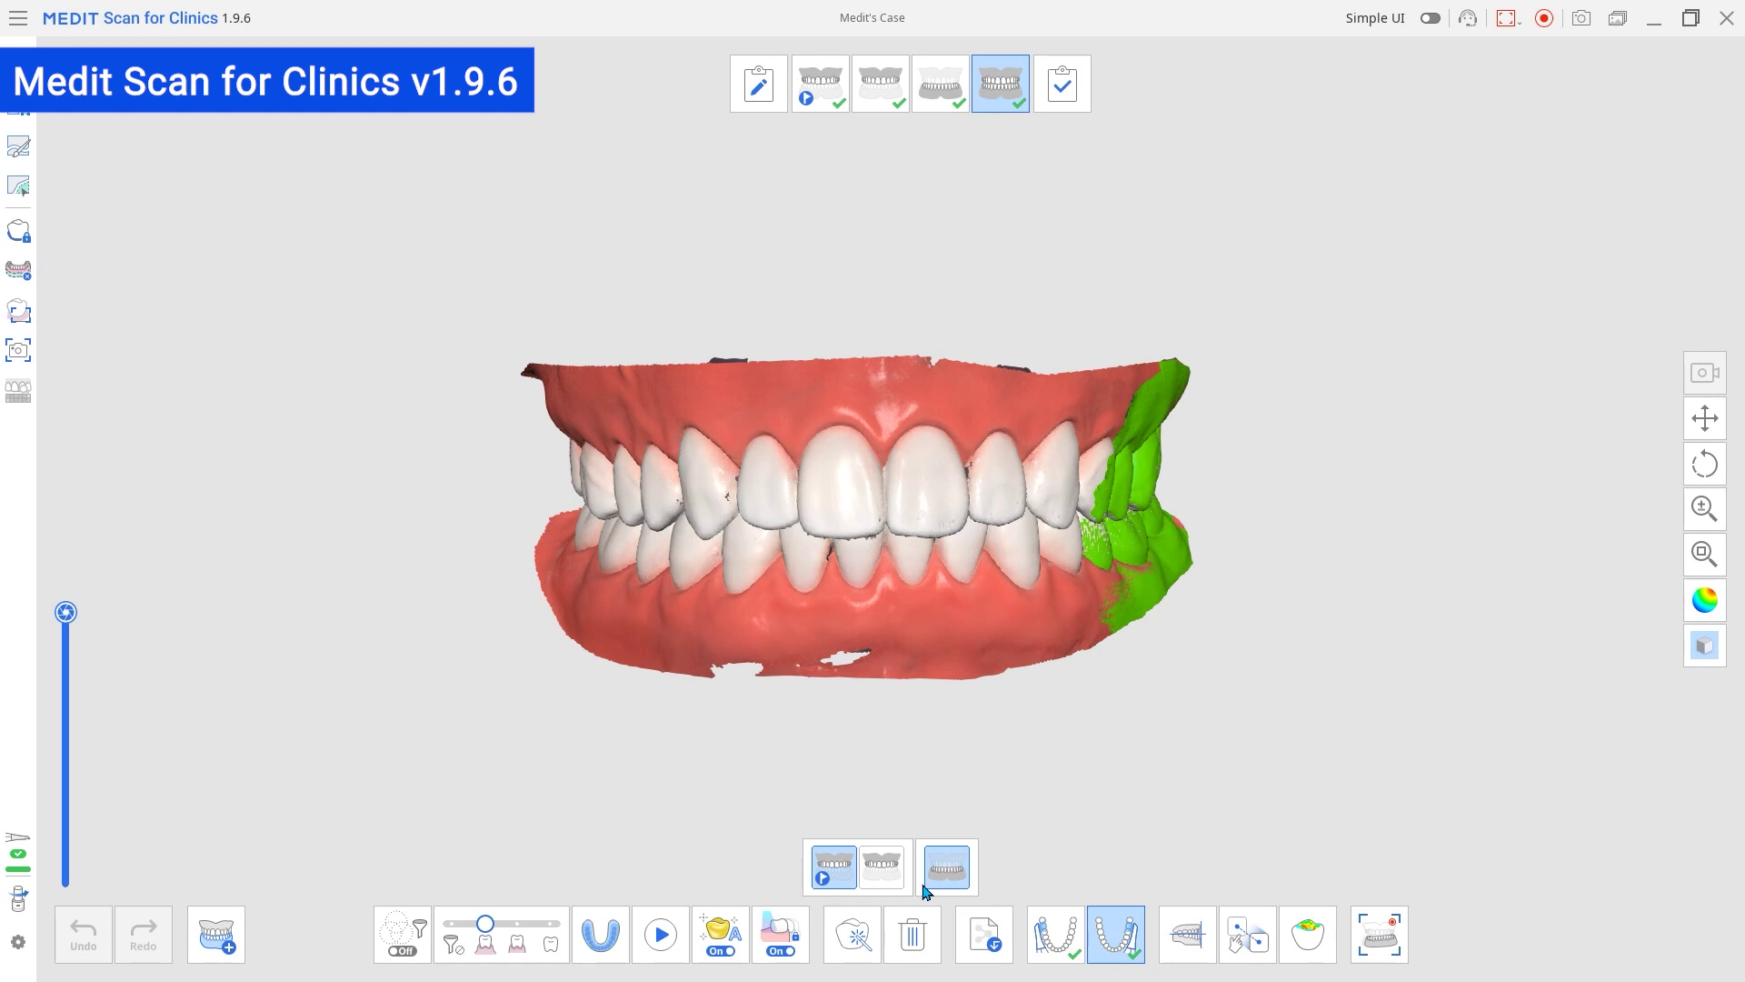
Switch the model to the second upper-arch scan
{"action": "left_click", "coordinate": [890, 880]}
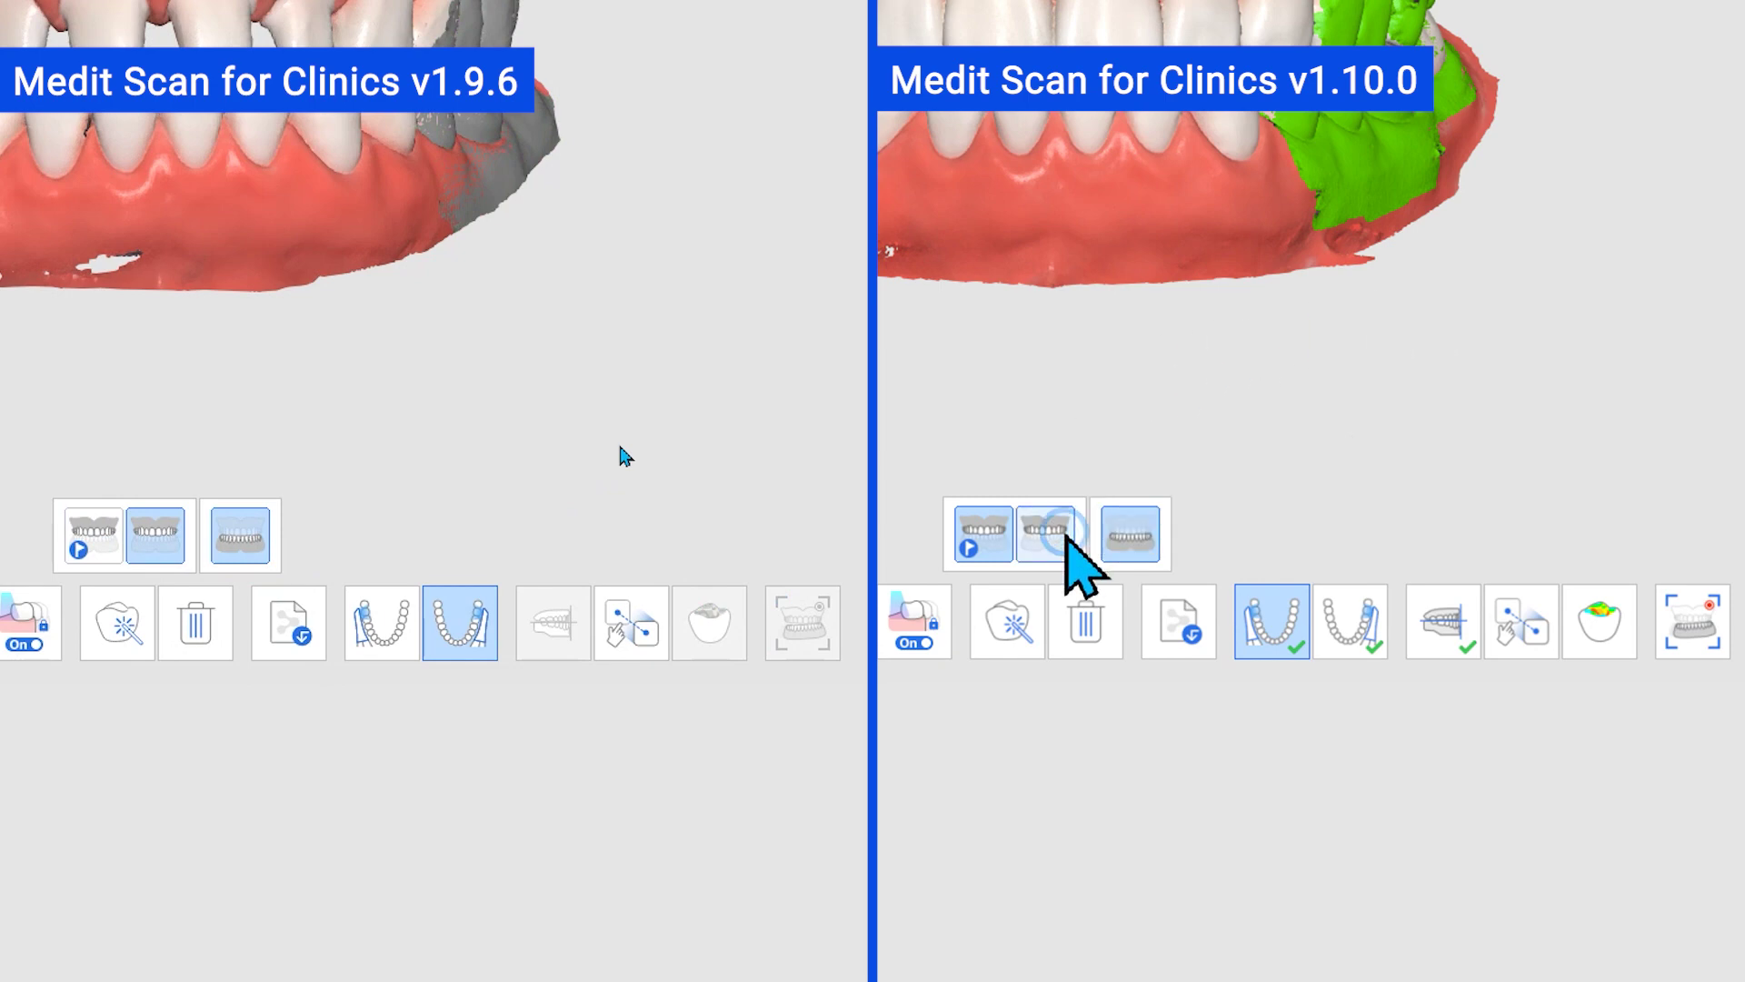
{"action": "left_click", "coordinate": [1067, 538]}
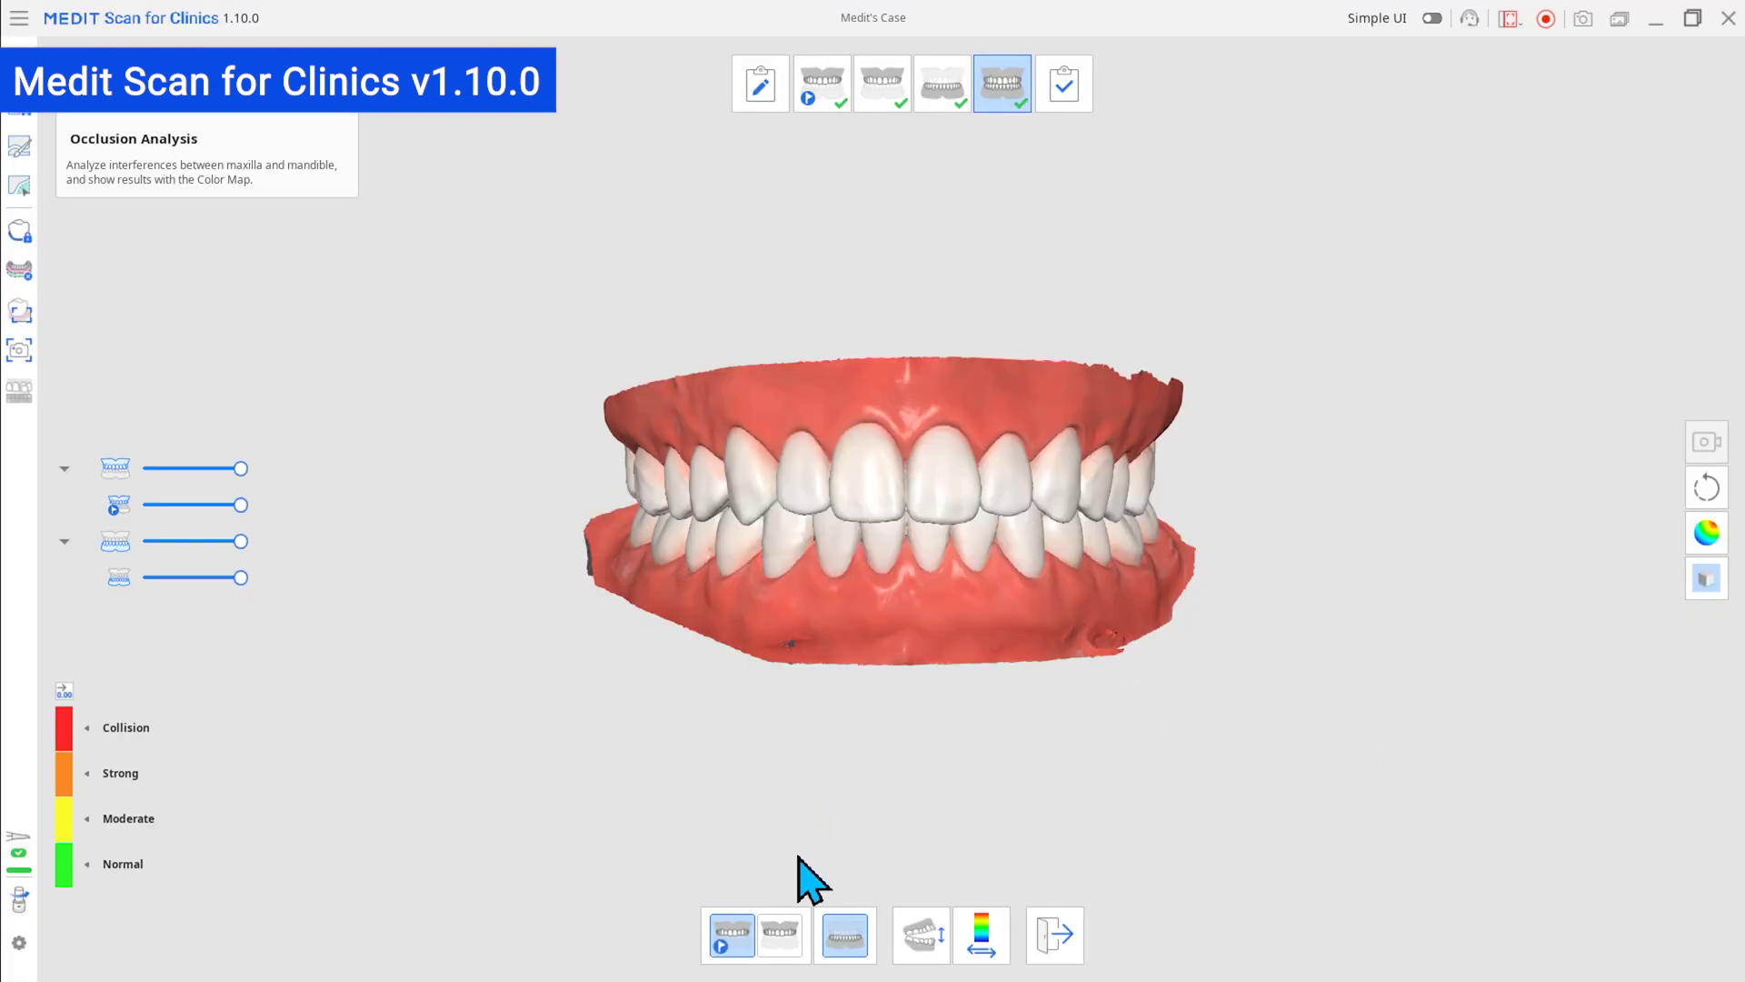
Open the jaws against the second upper scan, show the color map, set Collision 0.200
{"action": "left_click", "coordinate": [787, 933]}
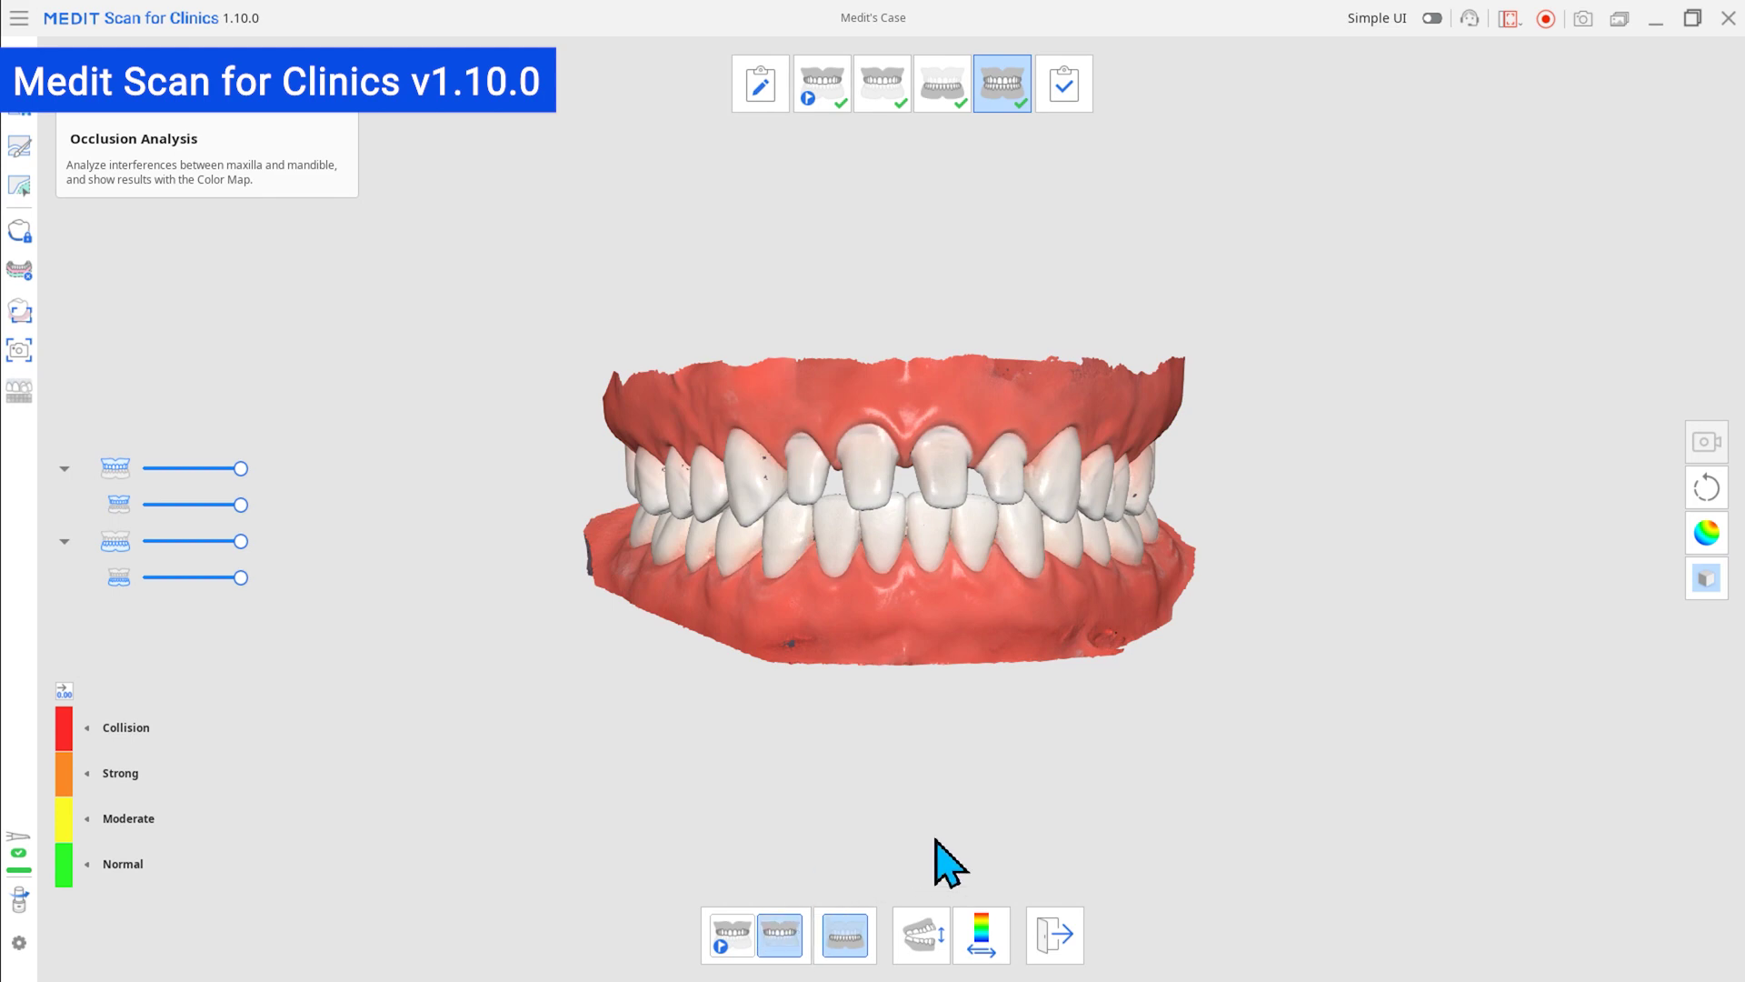
{"action": "left_click", "coordinate": [923, 932]}
{"action": "scroll", "coordinate": [1091, 645], "scroll_direction": "up", "scroll_amount": 5}
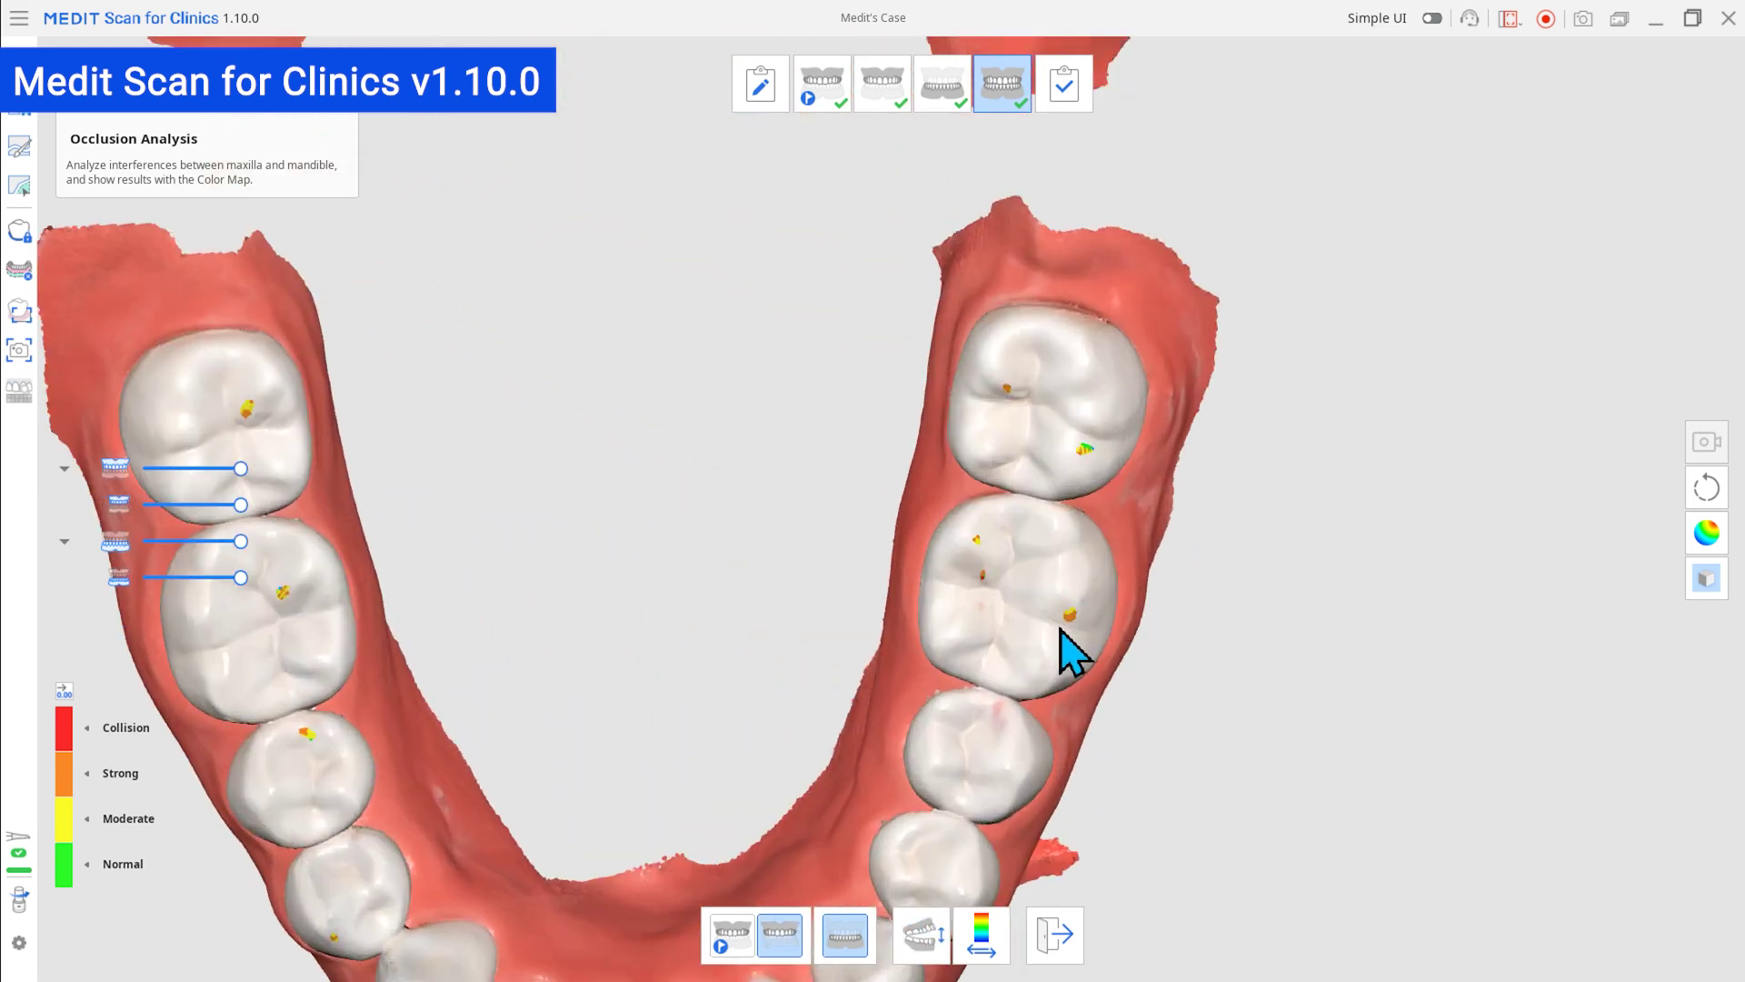
{"action": "left_click", "coordinate": [983, 935]}
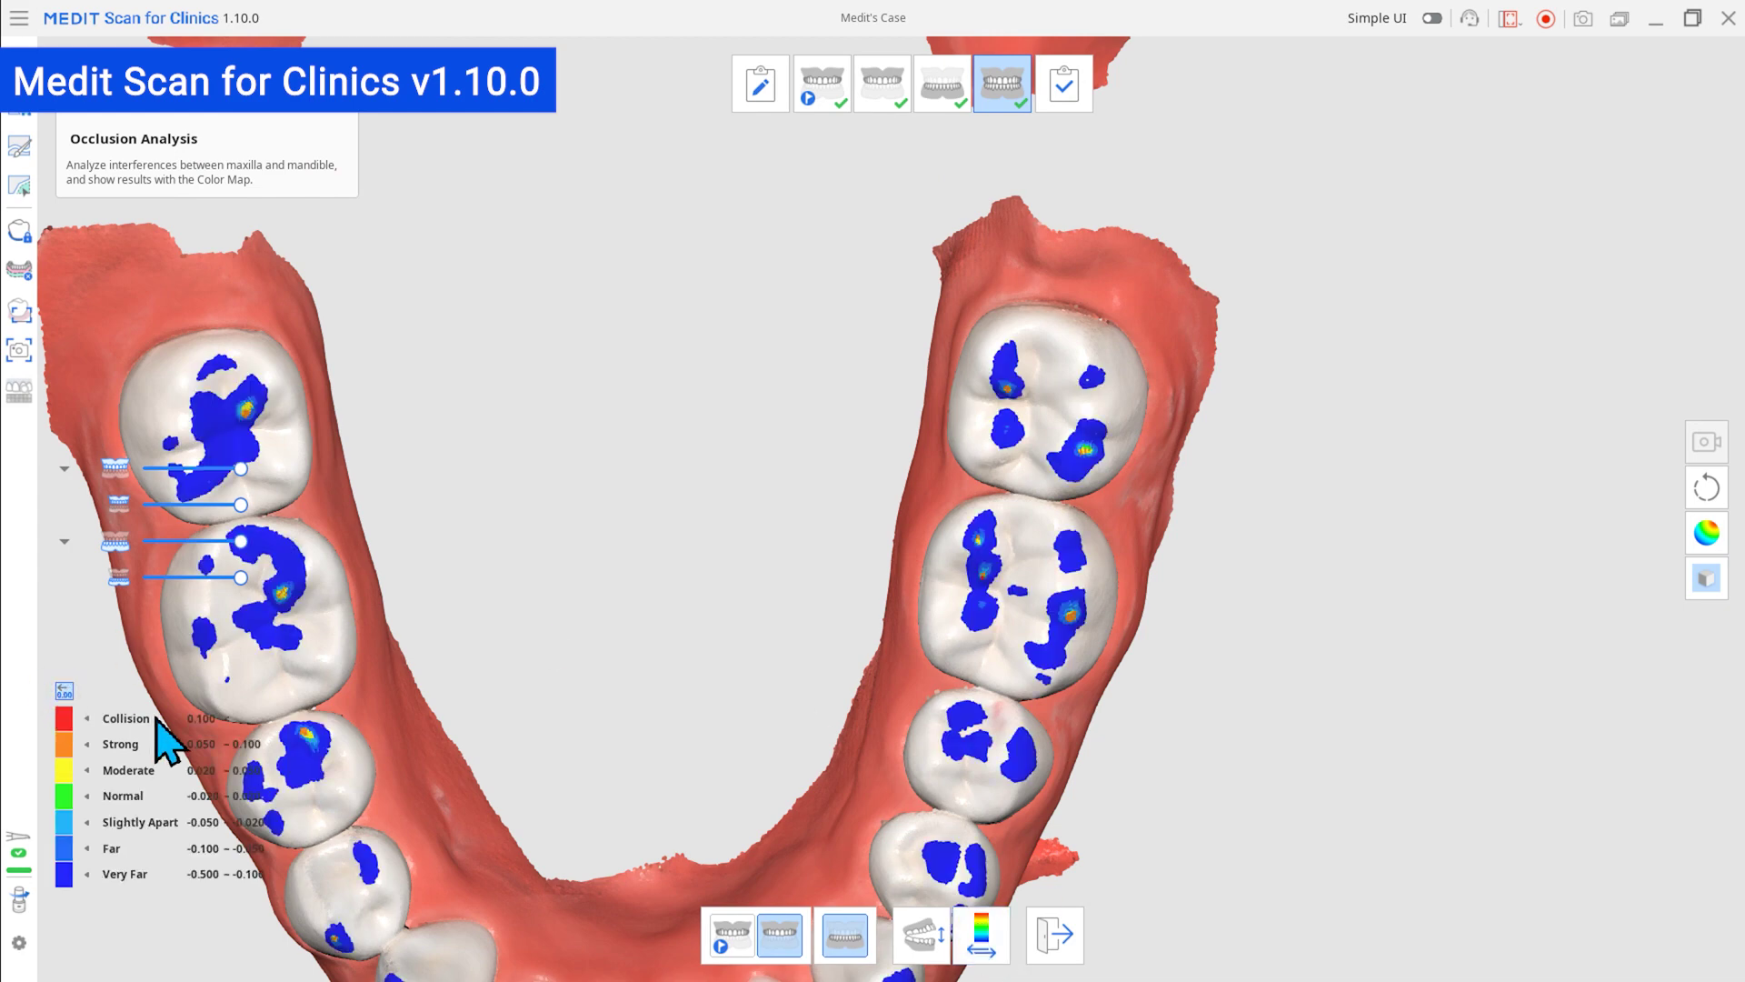
{"action": "type", "text": "0.200"}
{"action": "key", "text": "Return"}
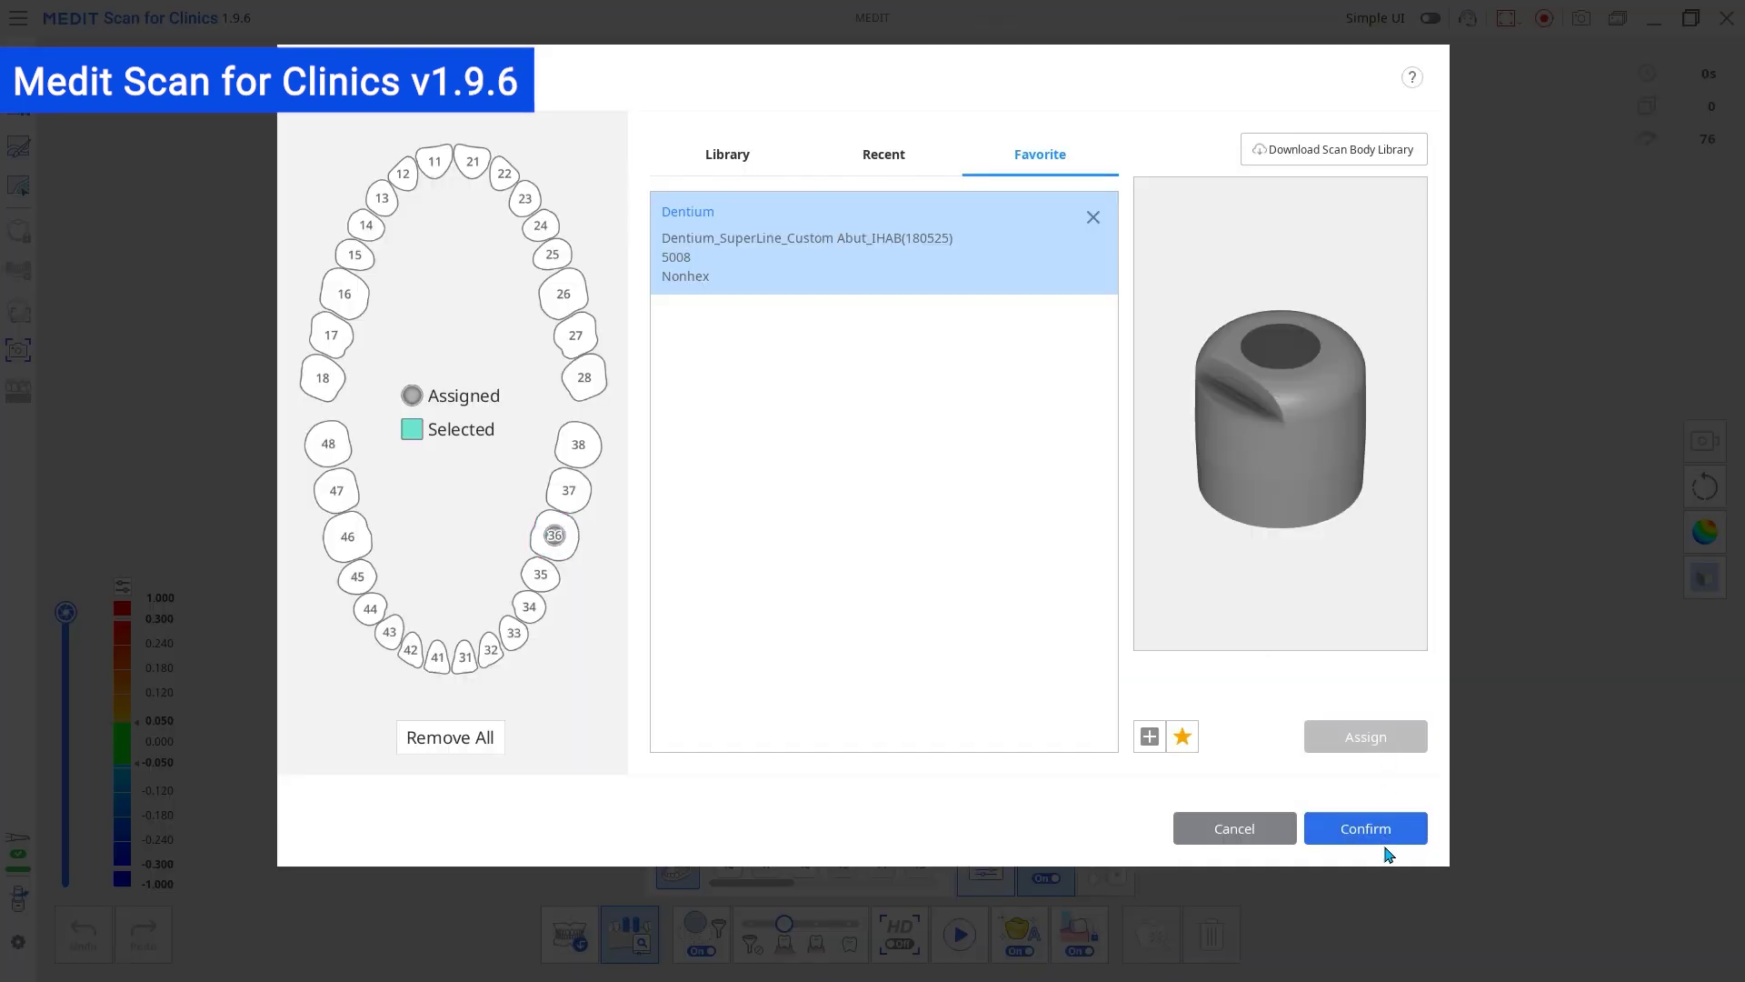
Confirm the tooth 36 scan body assignment, select scan body 36, and rotate its preview
{"action": "left_click", "coordinate": [1386, 844]}
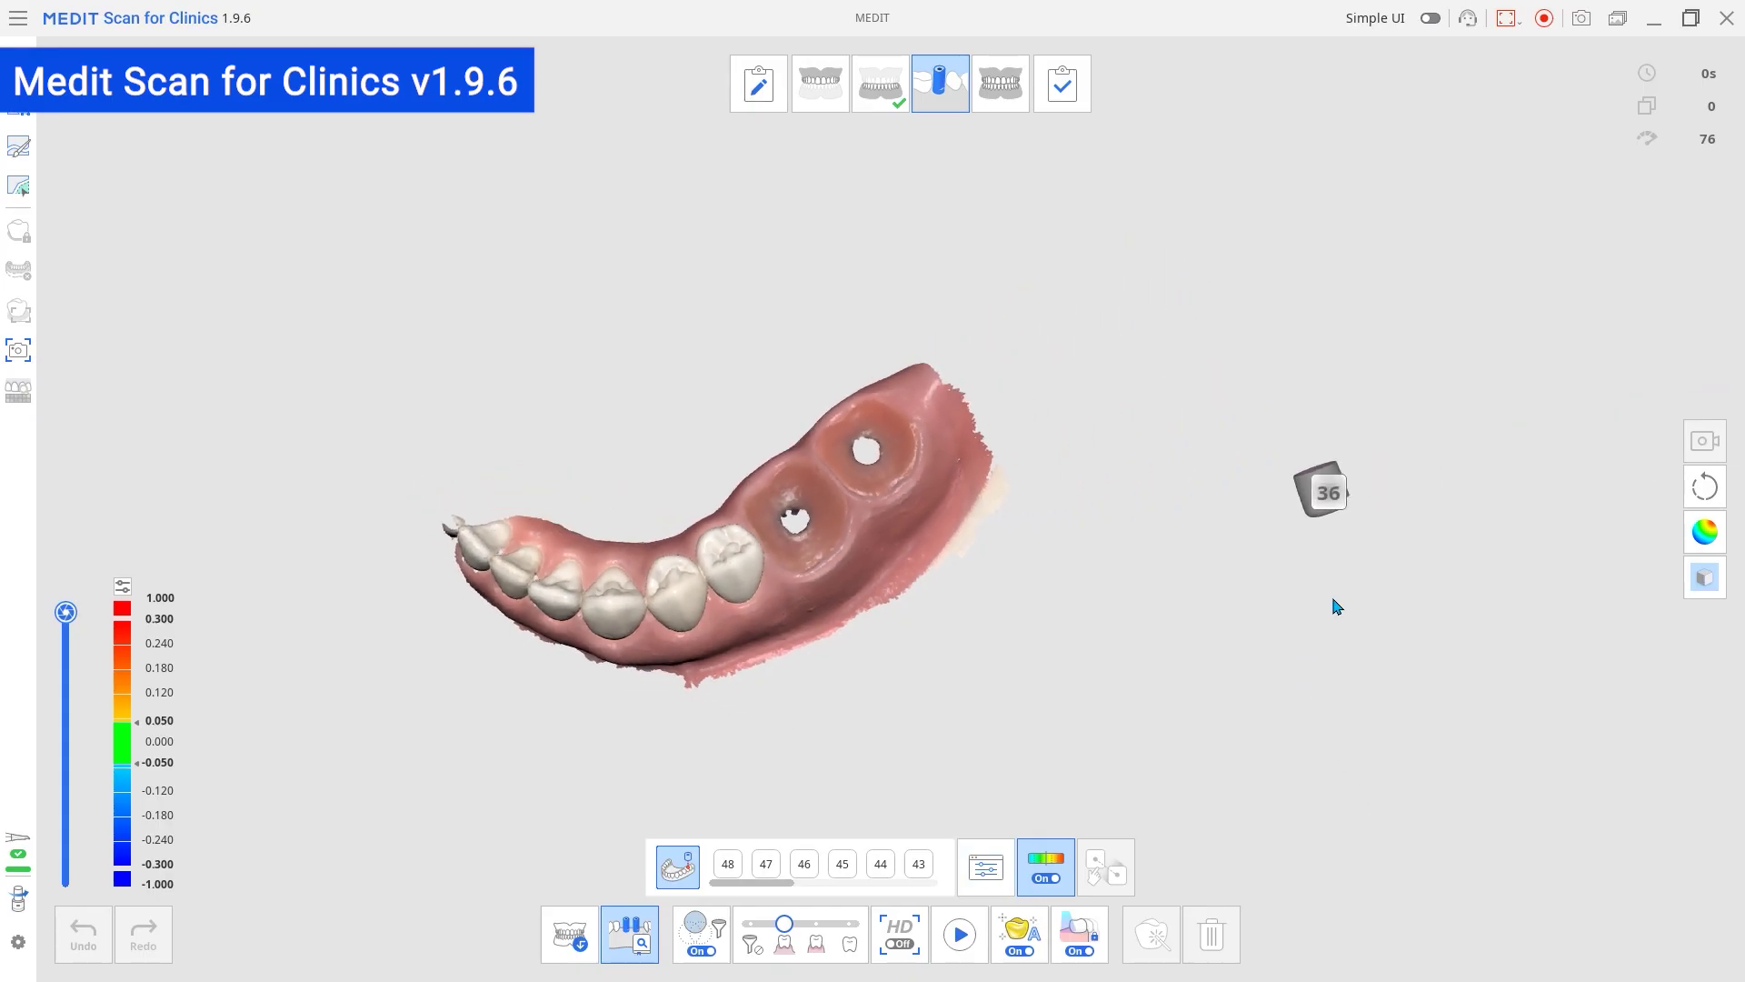
{"action": "mouse_move", "coordinate": [1298, 533]}
{"action": "right_mouse_down"}
{"action": "mouse_move", "coordinate": [1301, 457]}
{"action": "mouse_move", "coordinate": [1332, 562]}
{"action": "mouse_move", "coordinate": [1270, 524]}
{"action": "right_mouse_up"}
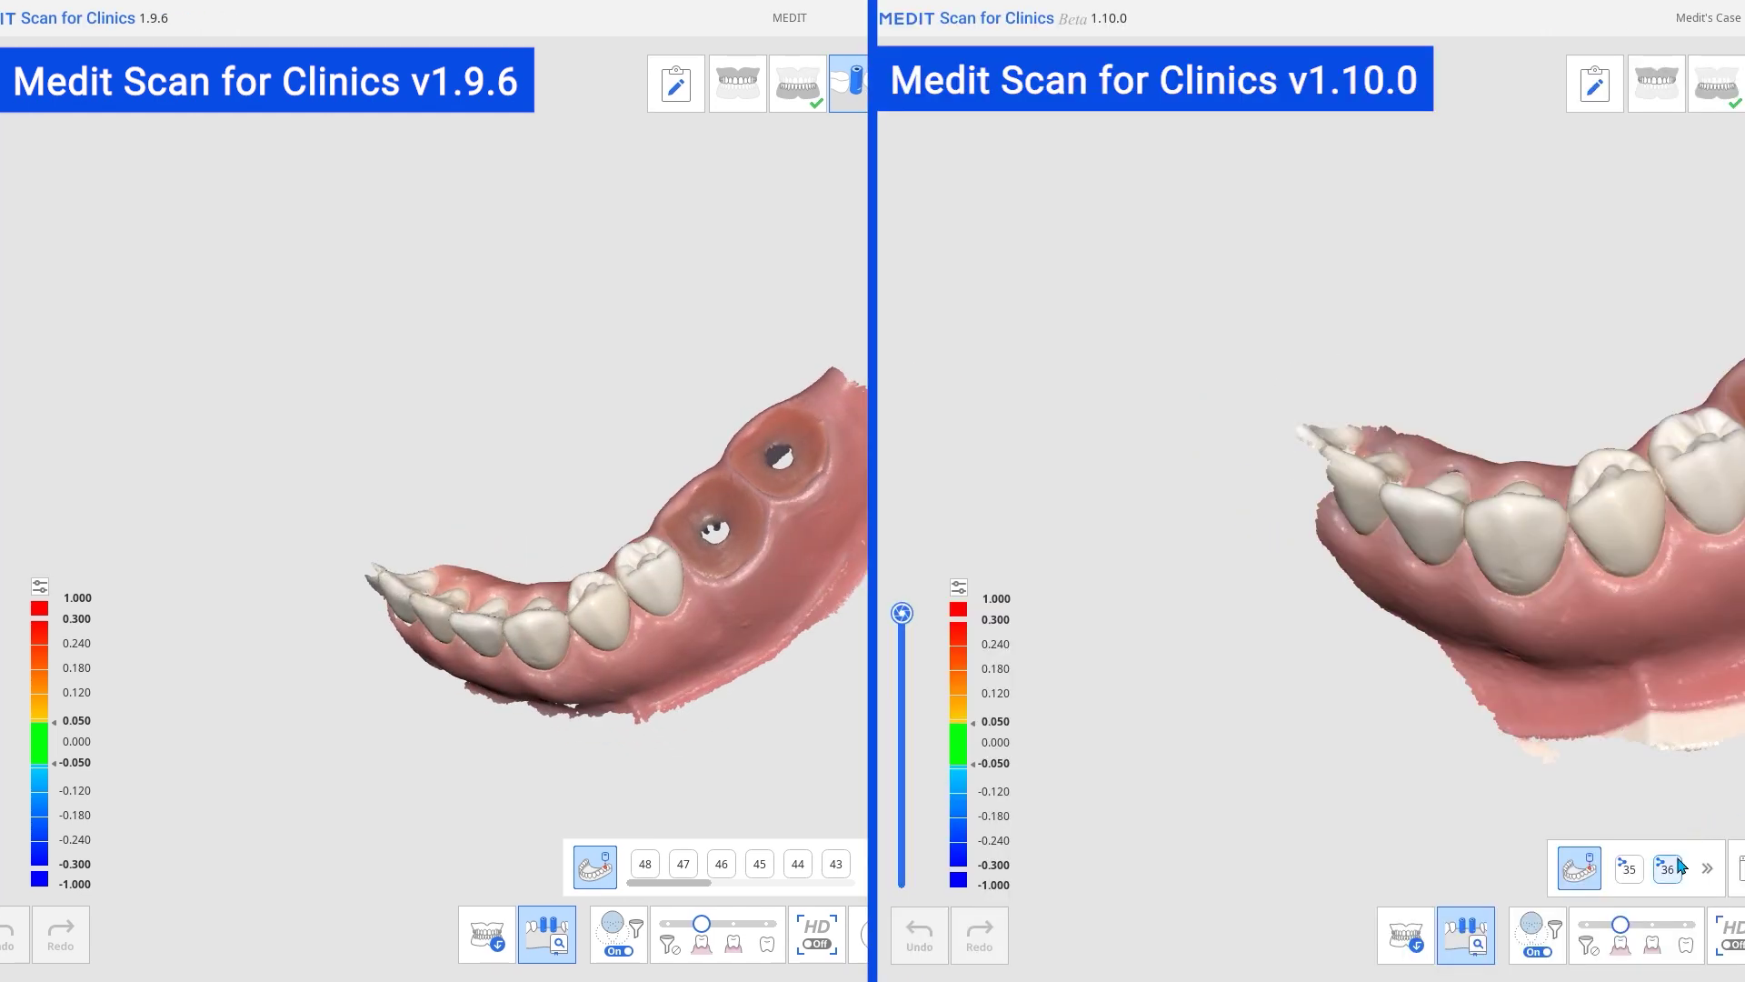
{"action": "left_click", "coordinate": [1671, 867]}
{"action": "mouse_move", "coordinate": [1111, 772]}
{"action": "right_mouse_down"}
{"action": "mouse_move", "coordinate": [1110, 814]}
{"action": "mouse_move", "coordinate": [1101, 777]}
{"action": "mouse_move", "coordinate": [1066, 773]}
{"action": "mouse_move", "coordinate": [1133, 771]}
{"action": "mouse_move", "coordinate": [1114, 791]}
{"action": "right_mouse_up"}
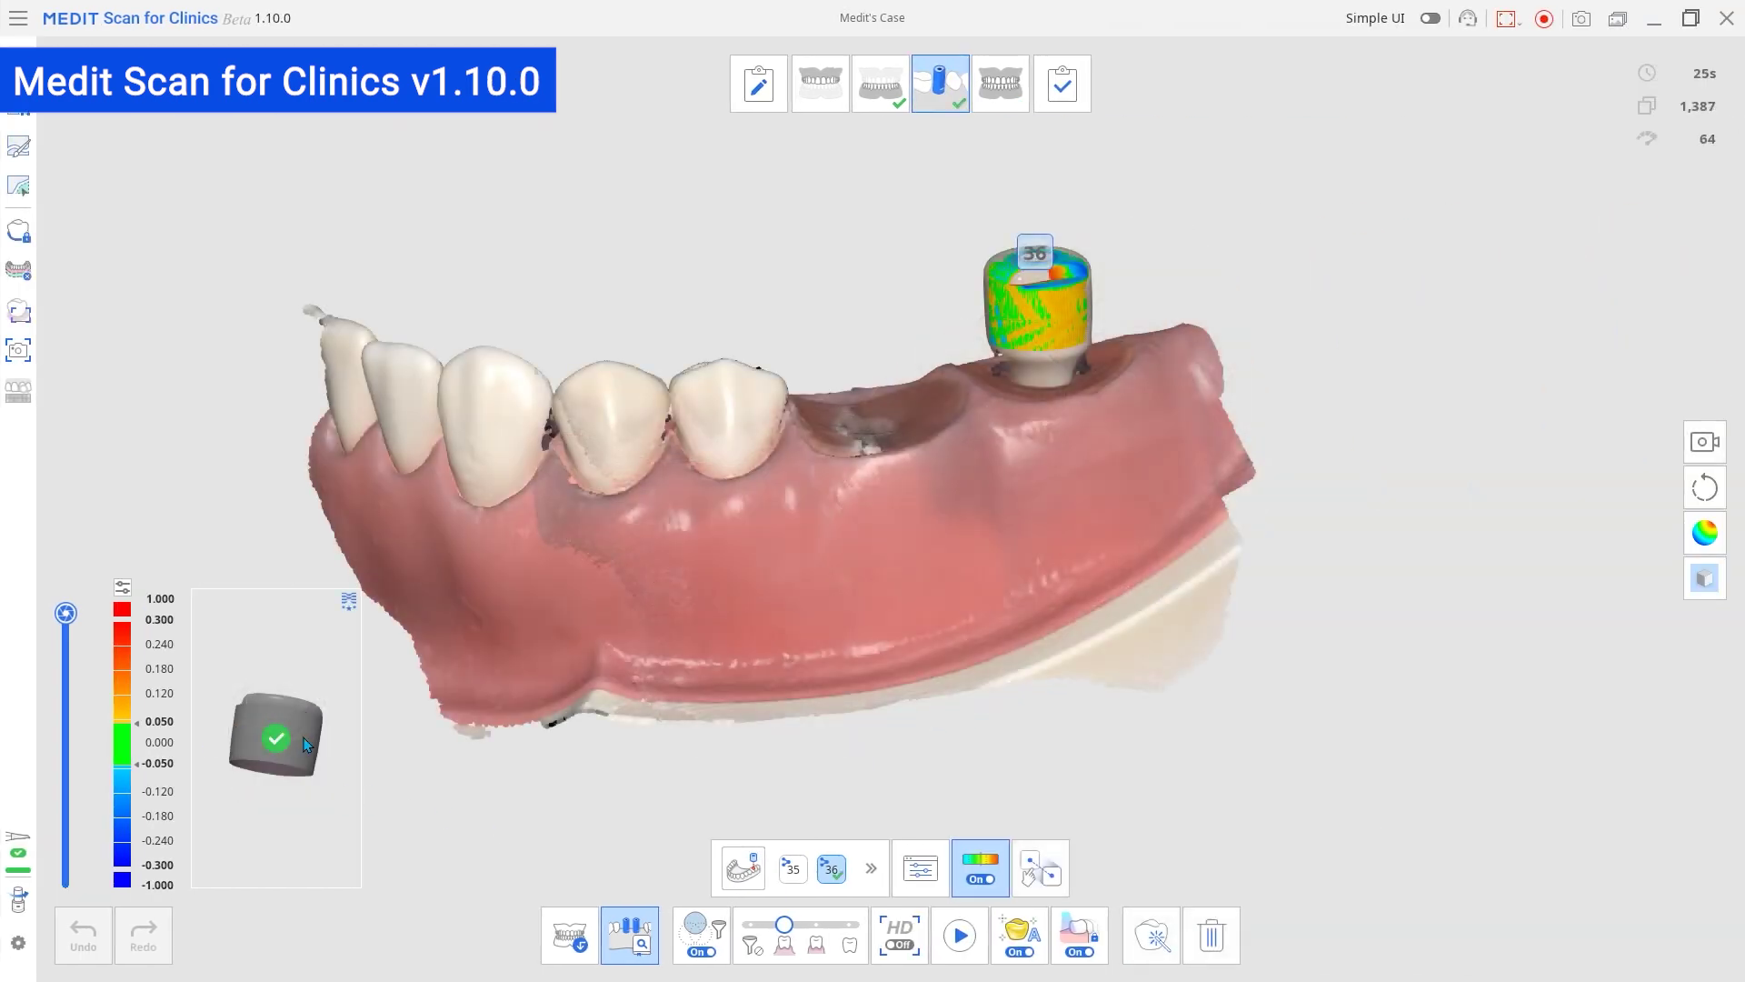
{"action": "mouse_move", "coordinate": [309, 774]}
{"action": "right_mouse_down"}
{"action": "mouse_move", "coordinate": [273, 768]}
{"action": "mouse_move", "coordinate": [313, 796]}
{"action": "right_mouse_up"}
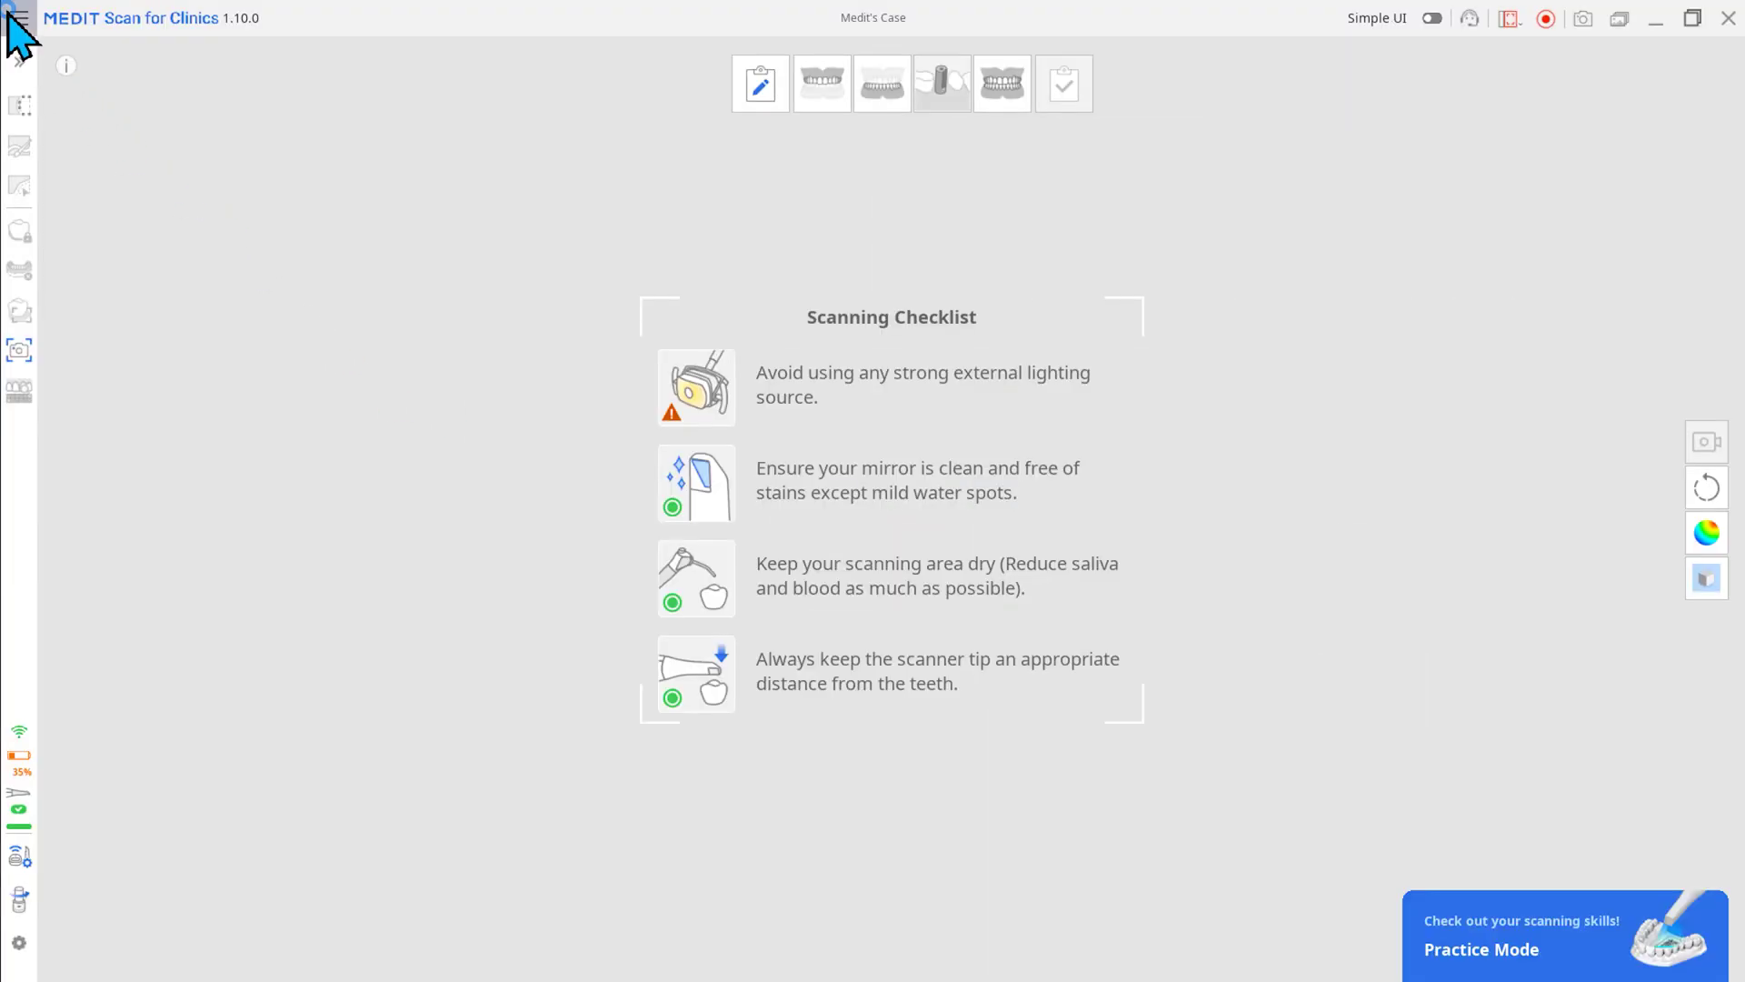
Open Settings and scroll Scanning Assistance down to the Live View Window Preset
{"action": "left_click", "coordinate": [13, 16]}
{"action": "left_click", "coordinate": [83, 96]}
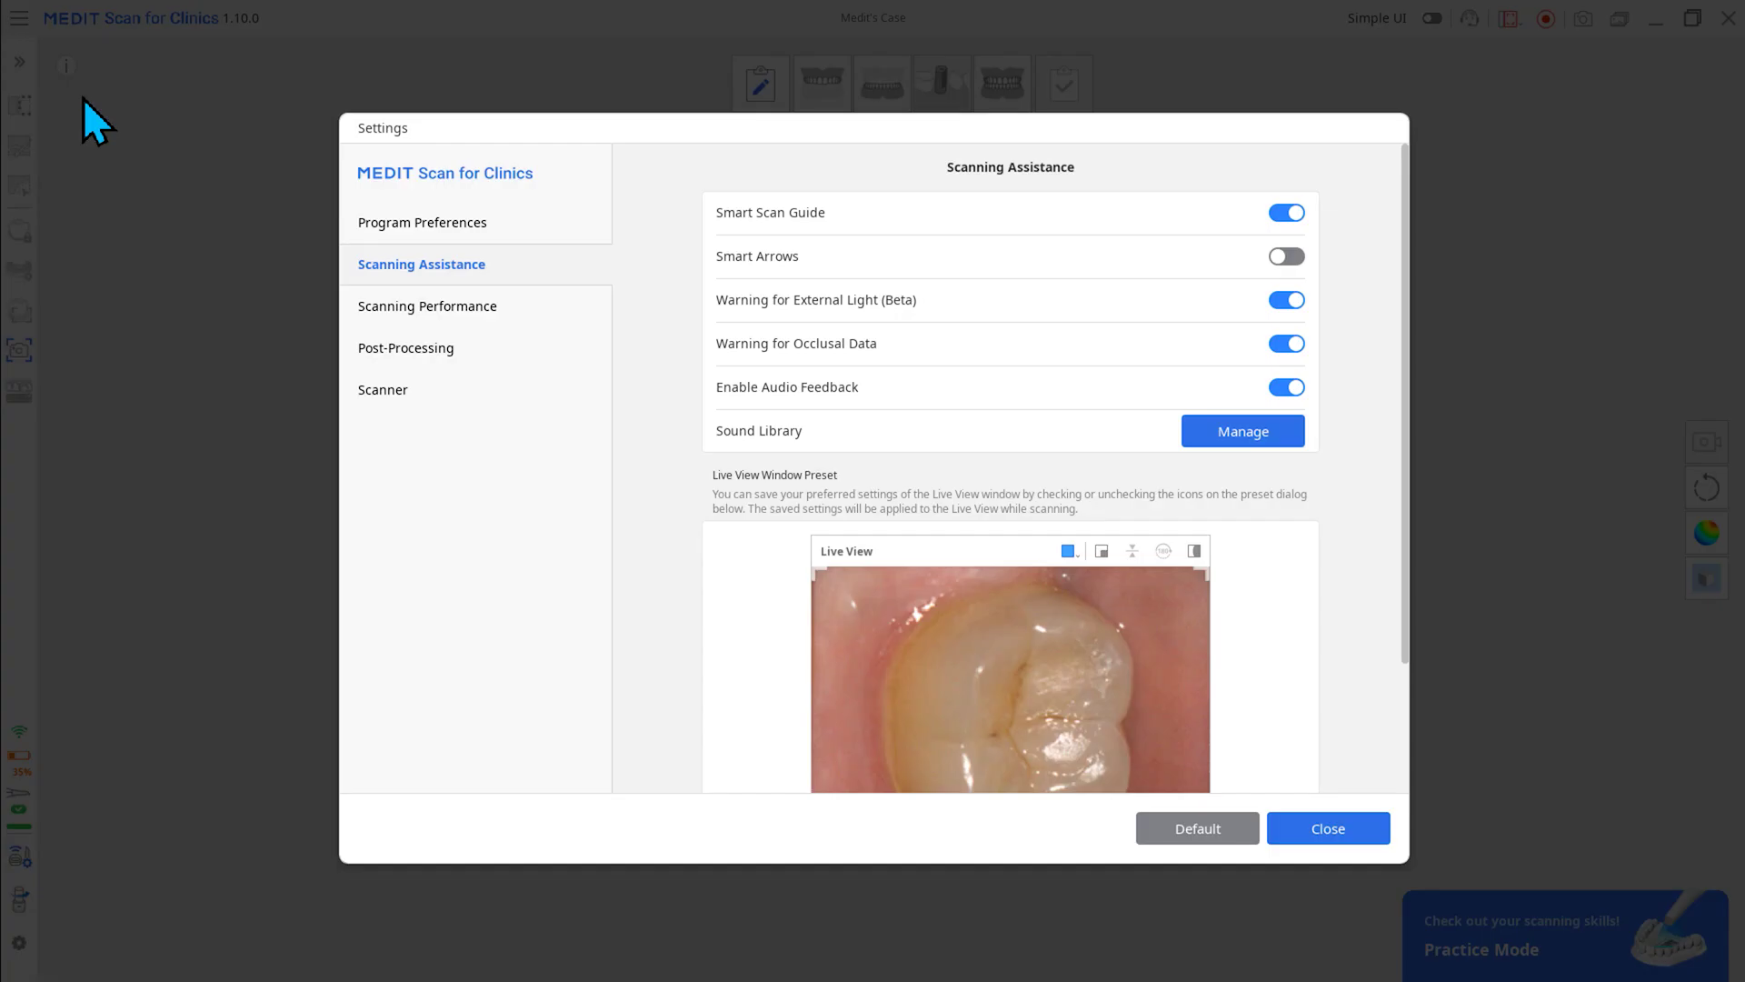
{"action": "scroll", "coordinate": [1242, 587], "scroll_direction": "down", "scroll_amount": 2}
{"action": "scroll", "coordinate": [1254, 607], "scroll_direction": "down", "scroll_amount": 1}
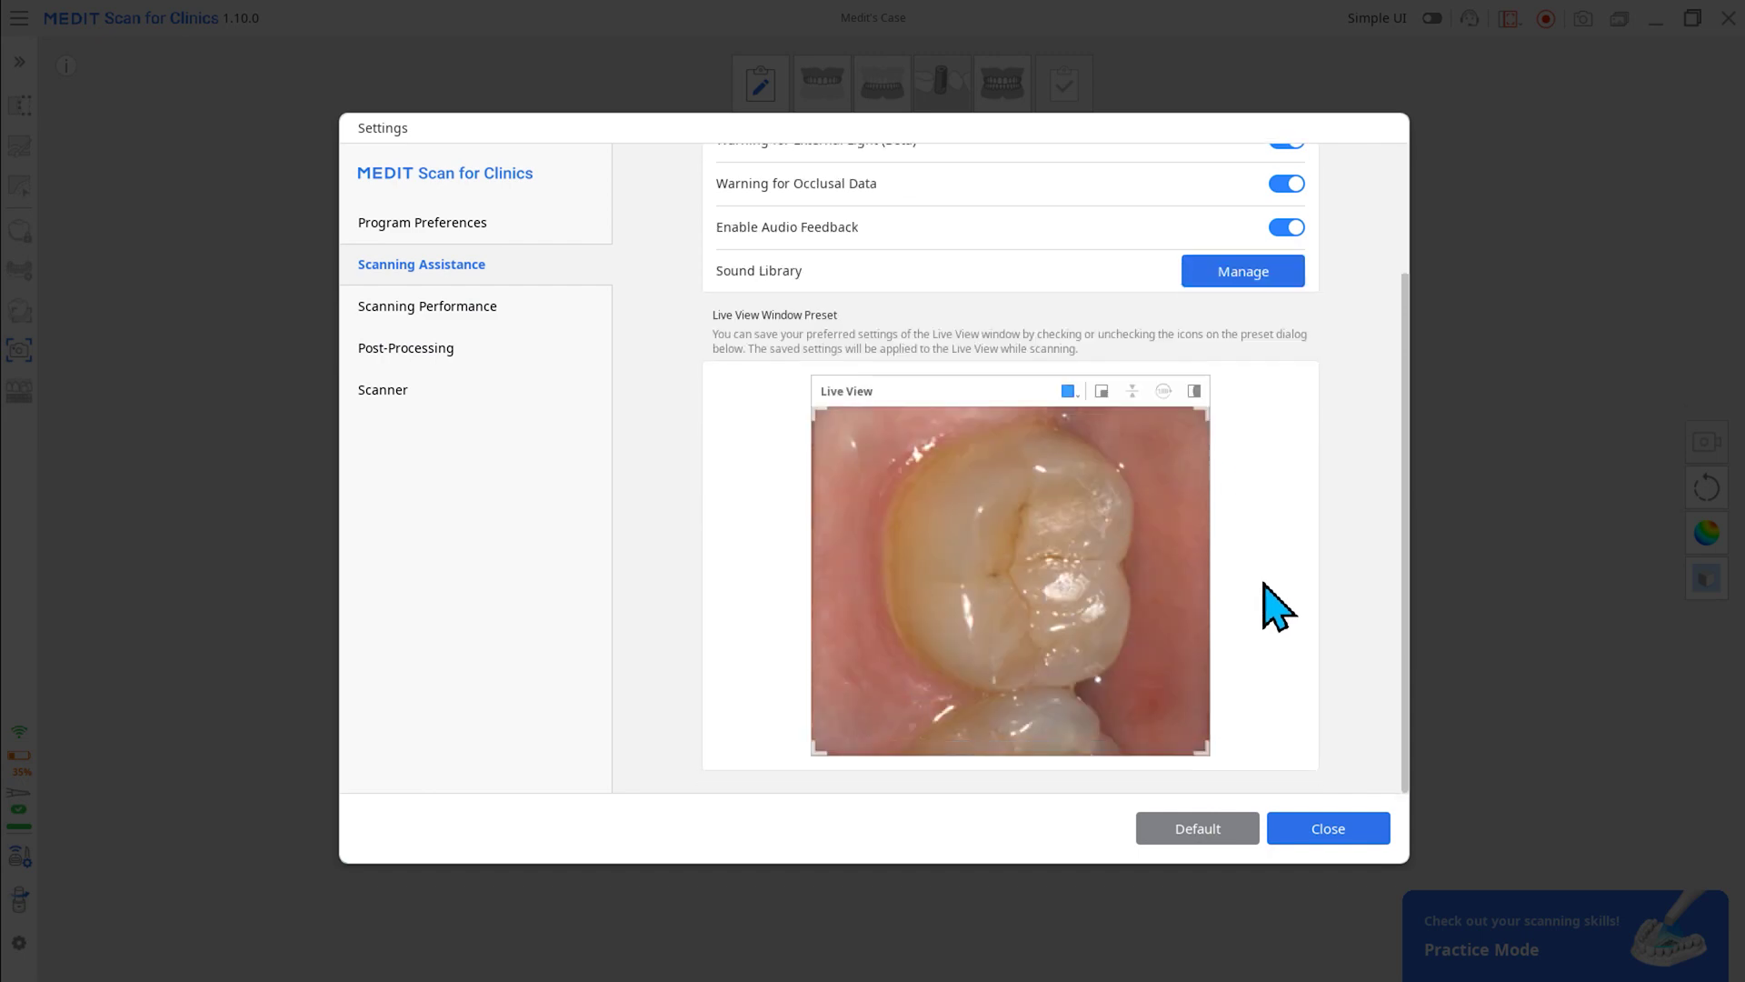
Try the Live View preset at Extra Small and Small, then return it to Standard
{"action": "left_click", "coordinate": [1071, 392]}
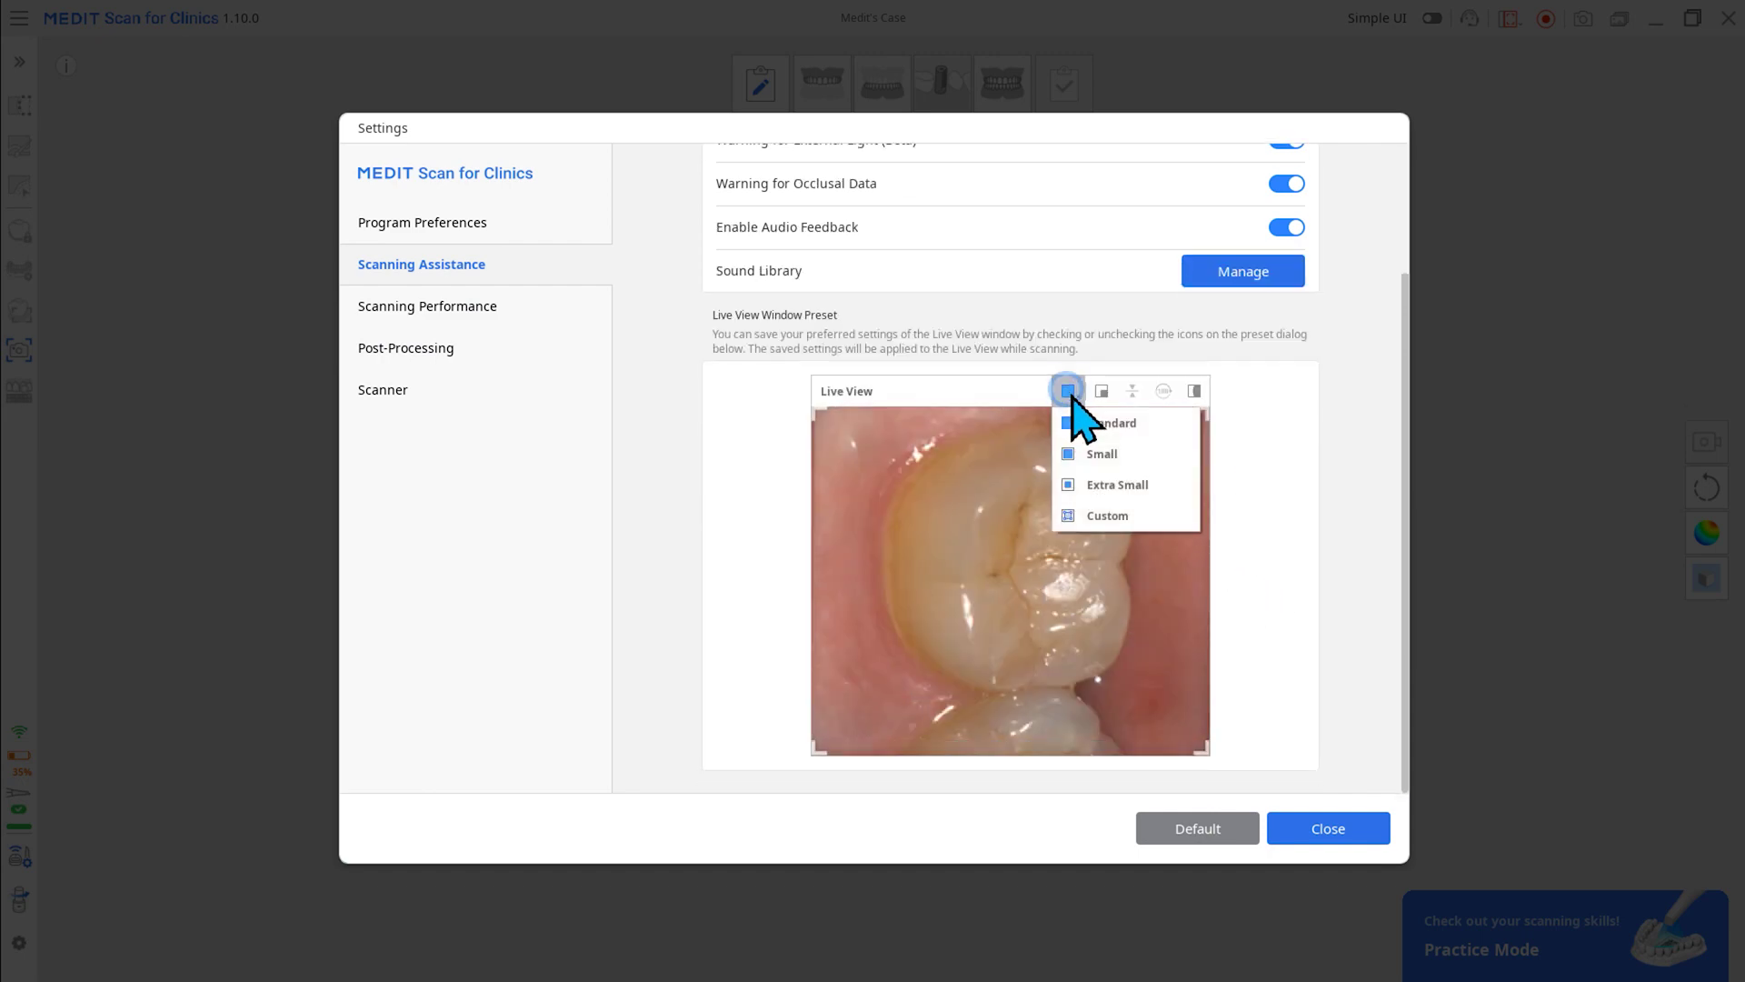
{"action": "left_click", "coordinate": [1144, 488]}
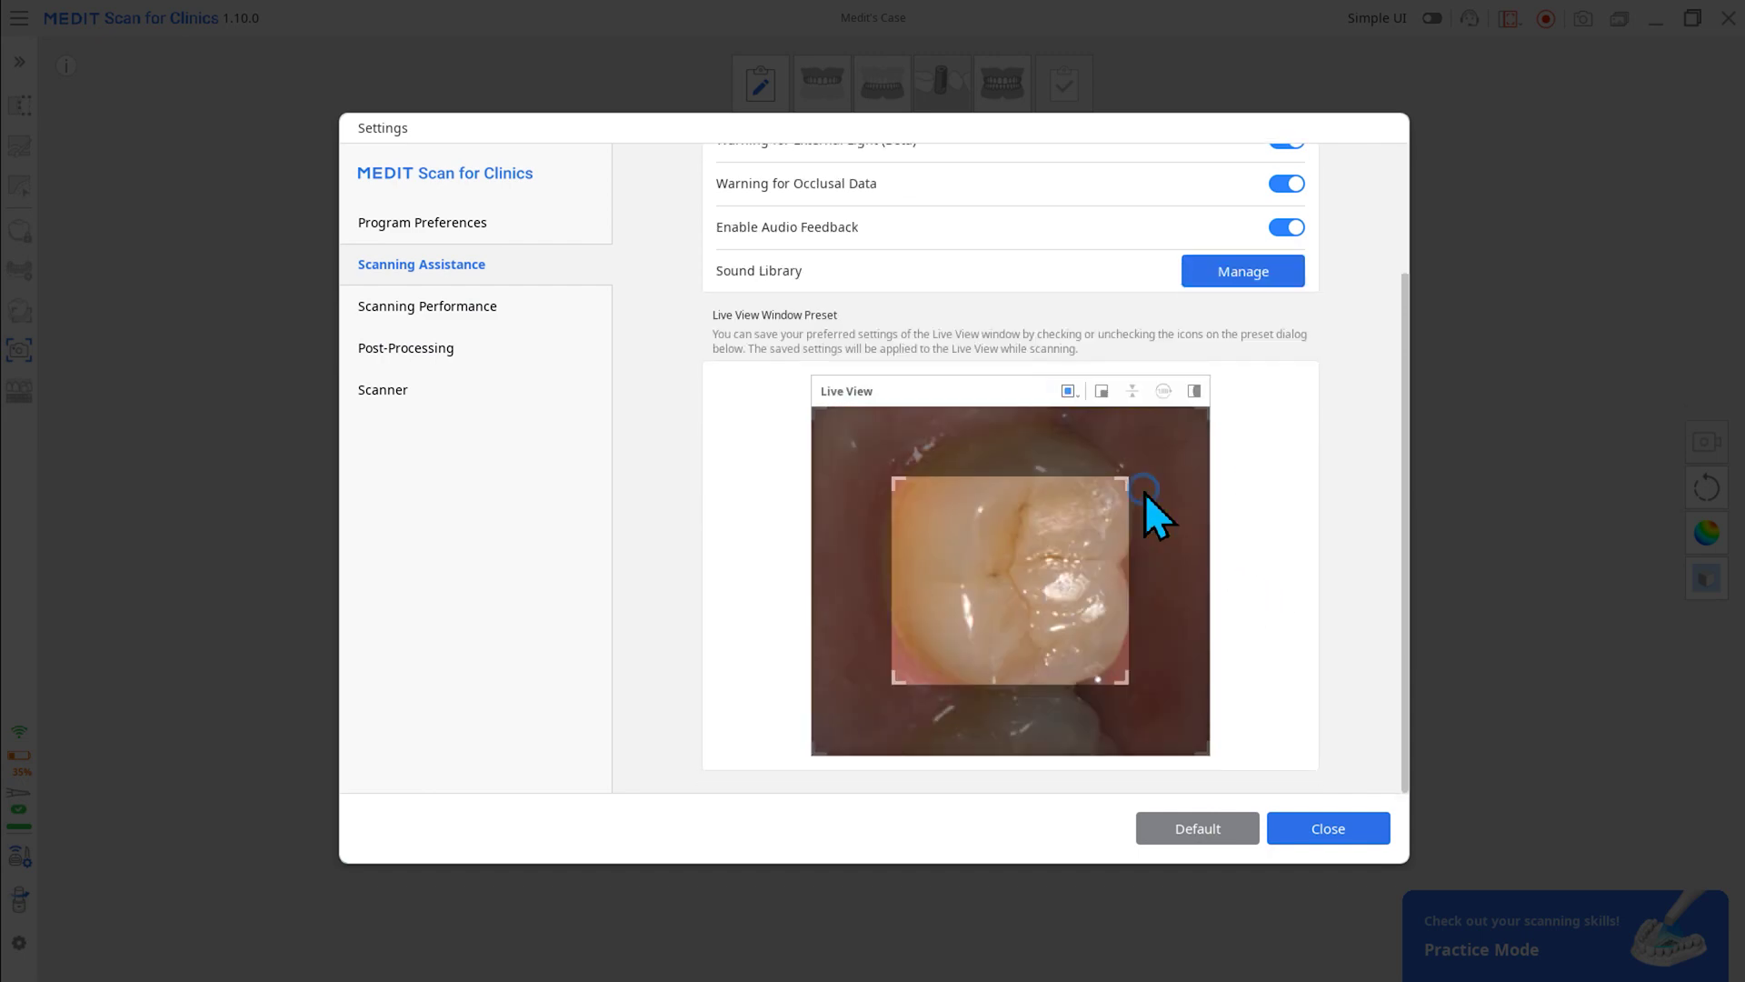
{"action": "left_click", "coordinate": [1071, 392]}
{"action": "left_click", "coordinate": [1109, 455]}
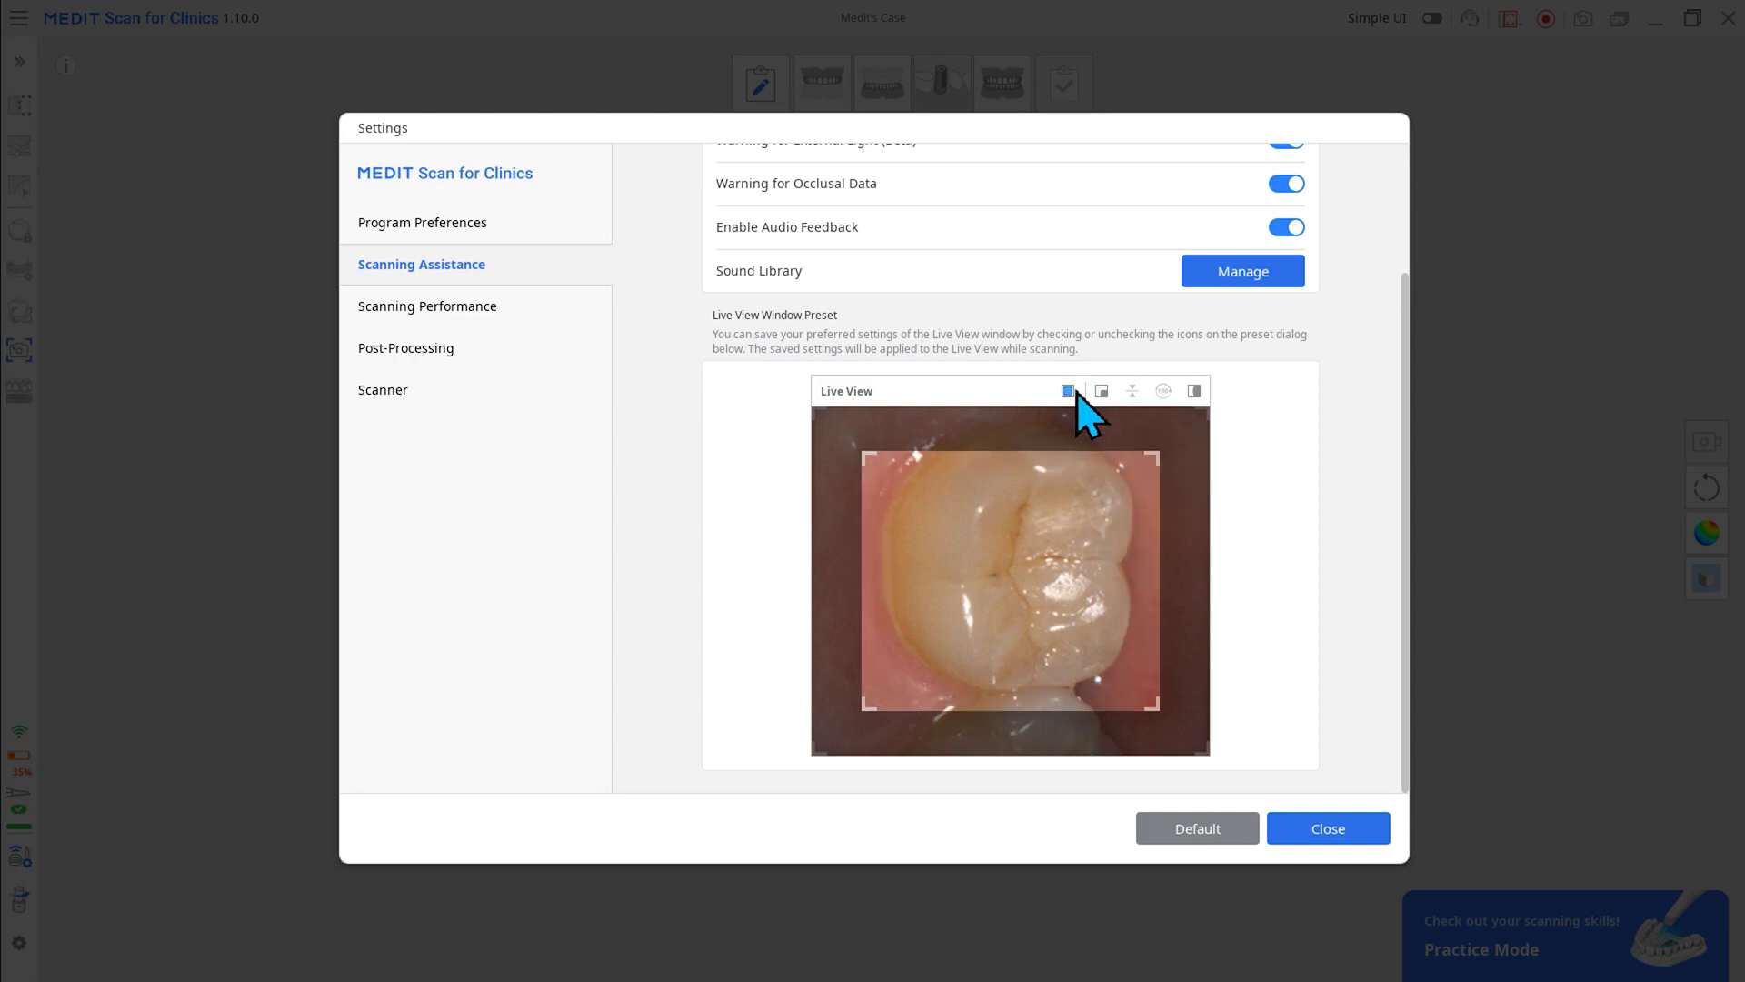
{"action": "left_click", "coordinate": [1071, 392]}
{"action": "left_click", "coordinate": [1089, 424]}
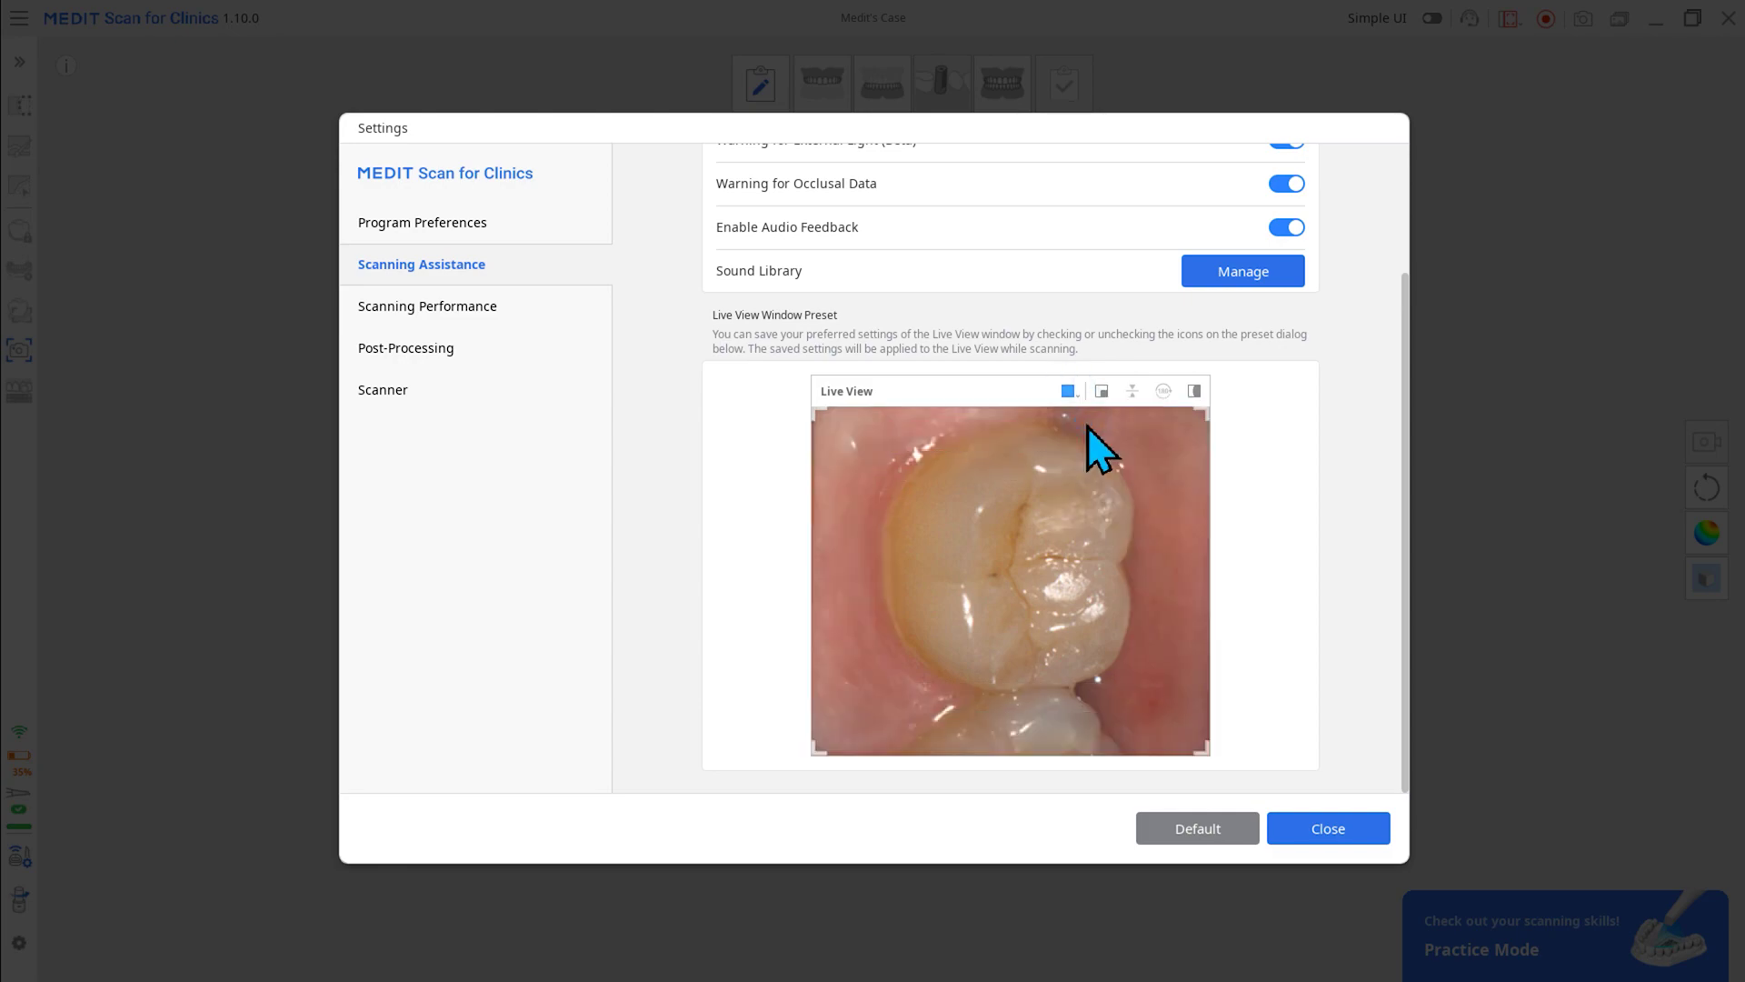